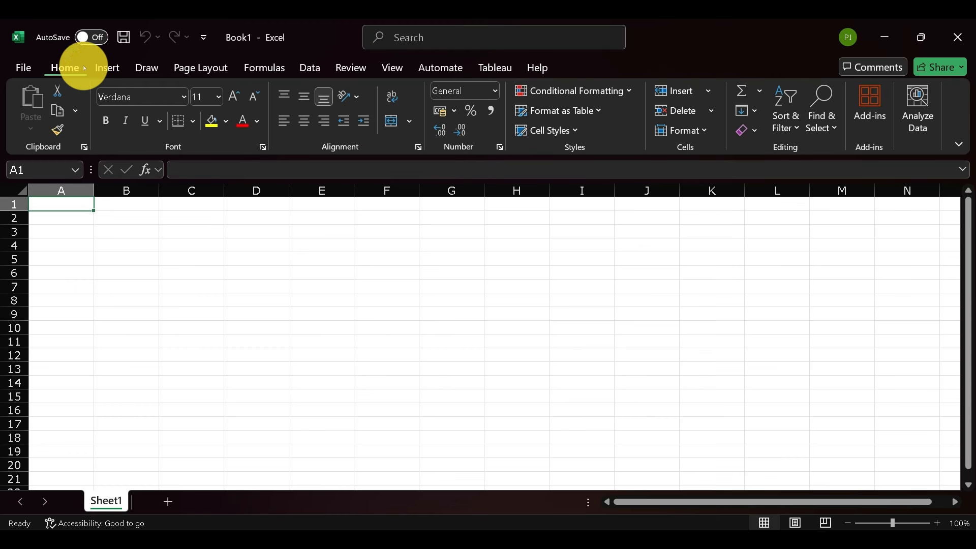
{"action": "left_click", "coordinate": [107, 68]}
{"action": "left_click", "coordinate": [146, 67]}
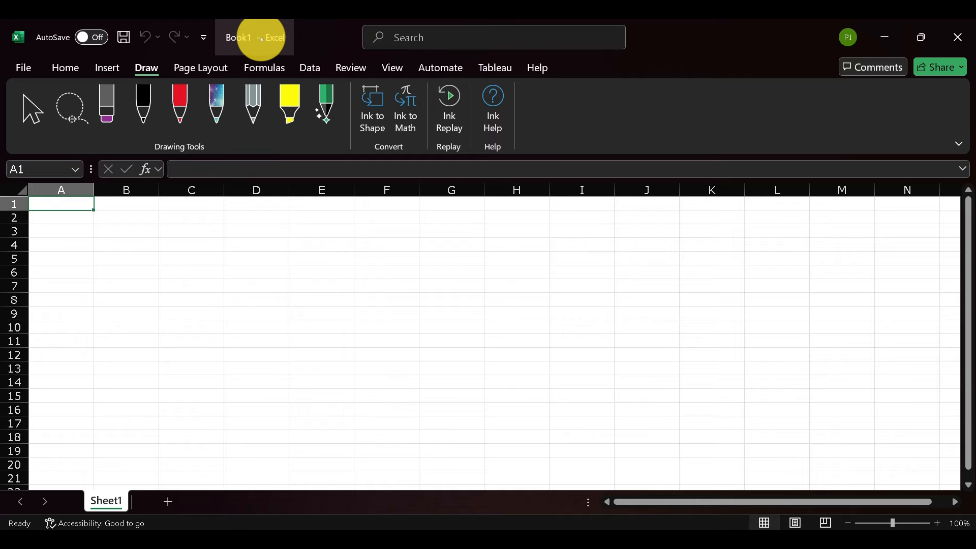
{"action": "key", "text": "ctrl+s"}
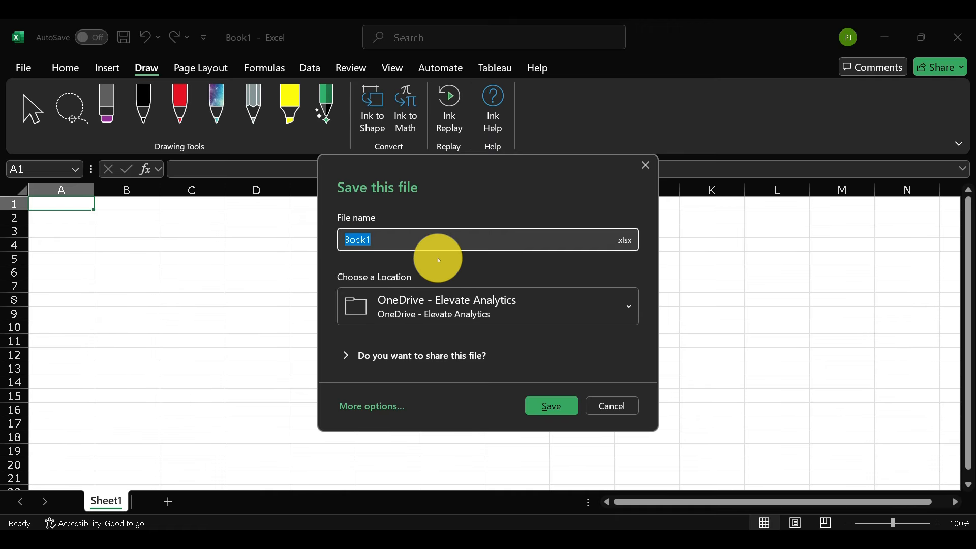
{"action": "left_click", "coordinate": [435, 240]}
{"action": "left_click_drag", "start_coordinate": [392, 243], "coordinate": [335, 243]}
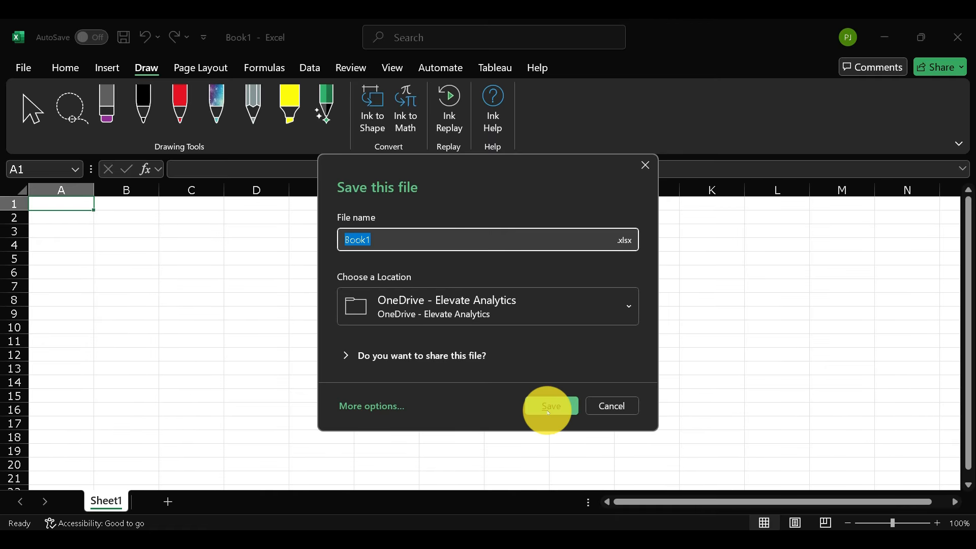
{"action": "left_click", "coordinate": [615, 407]}
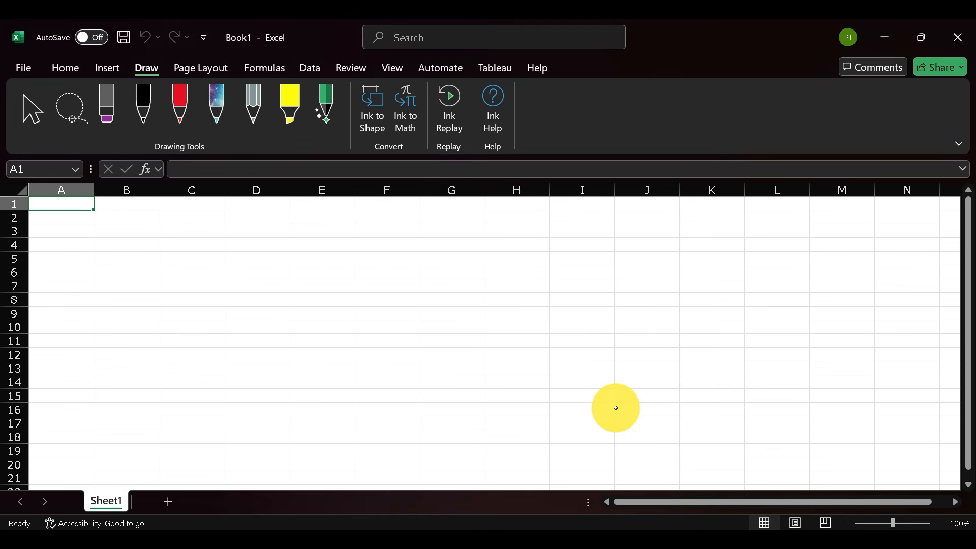
{"action": "left_click", "coordinate": [121, 216]}
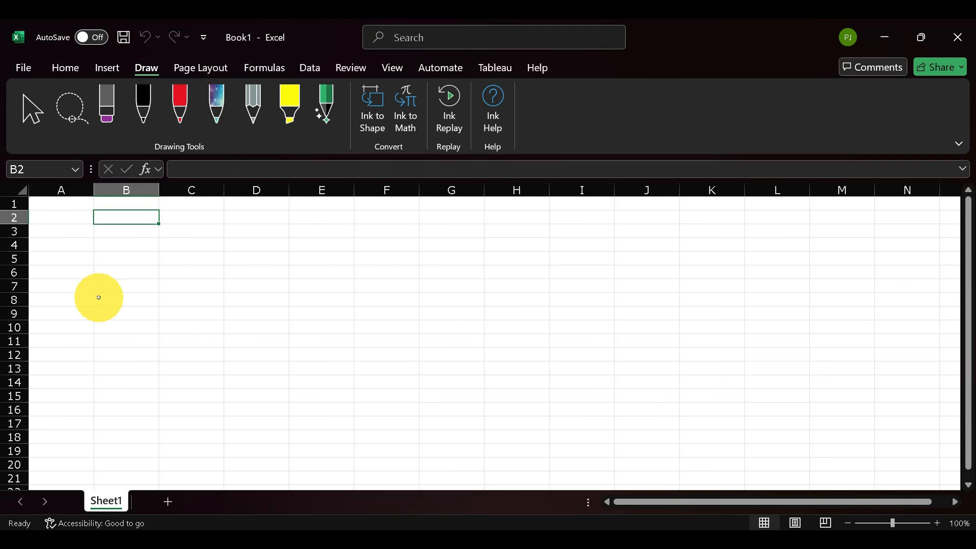
Select whole columns A, B, C and D one after another
{"action": "left_click", "coordinate": [65, 68]}
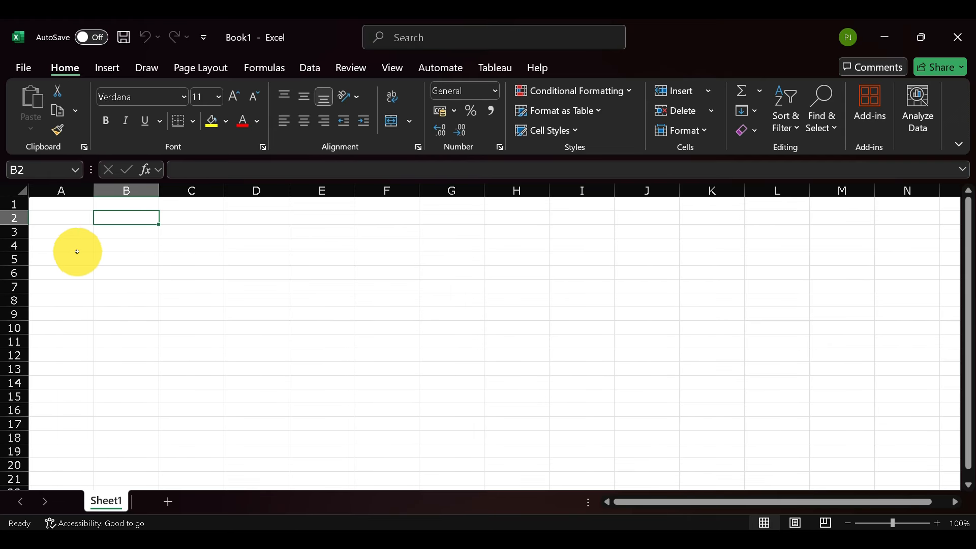
{"action": "left_click", "coordinate": [61, 190]}
{"action": "left_click", "coordinate": [123, 191]}
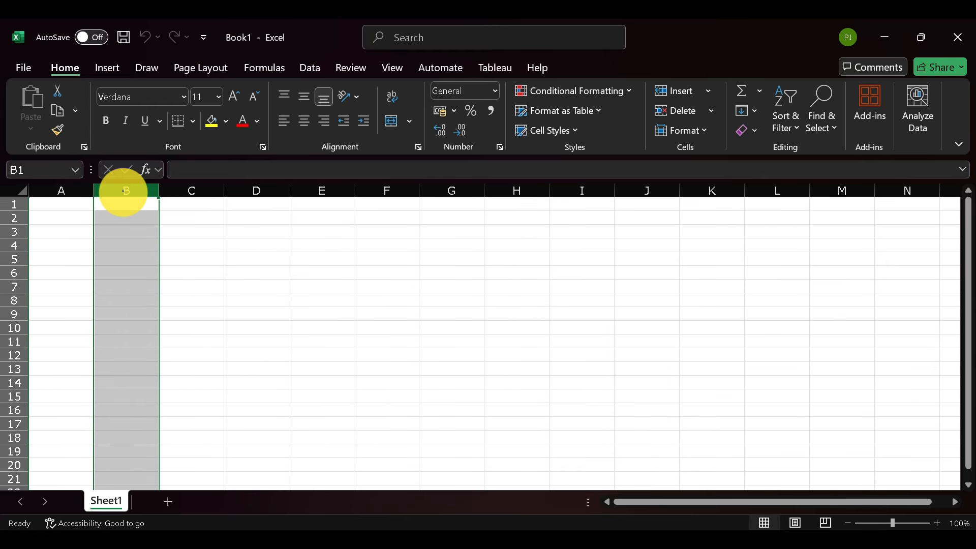
{"action": "left_click", "coordinate": [196, 192]}
{"action": "left_click", "coordinate": [265, 191]}
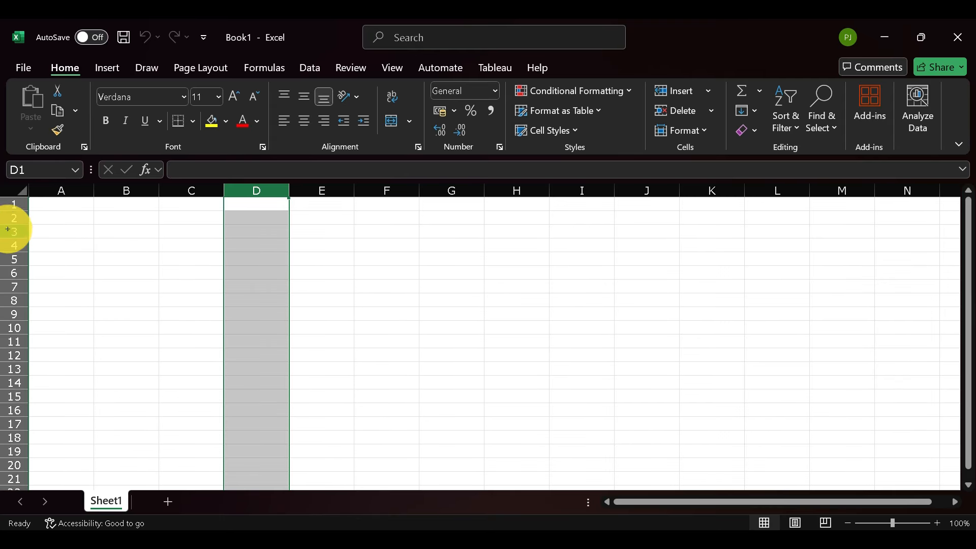
Select whole rows 1 to 5 one after another
{"action": "left_click", "coordinate": [14, 205]}
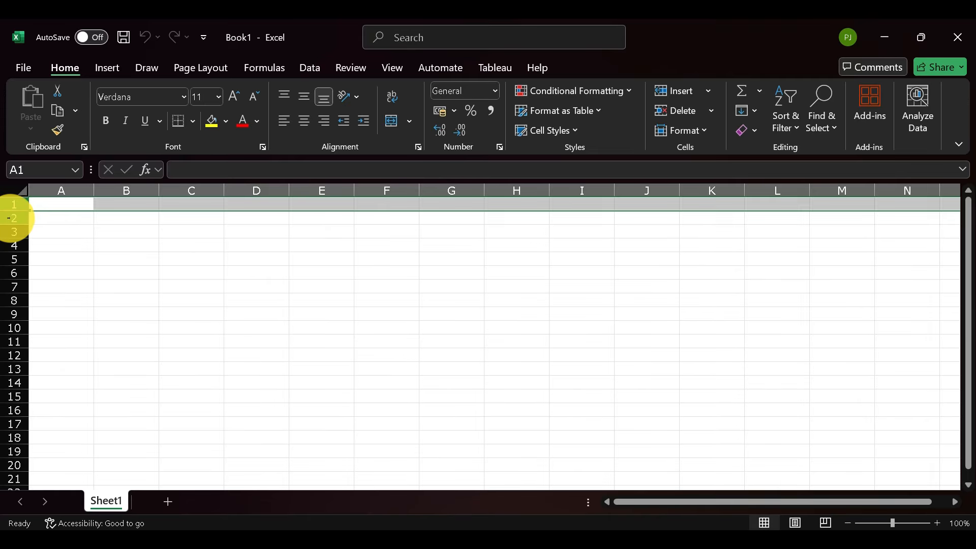
{"action": "left_click", "coordinate": [13, 217]}
{"action": "left_click", "coordinate": [13, 231]}
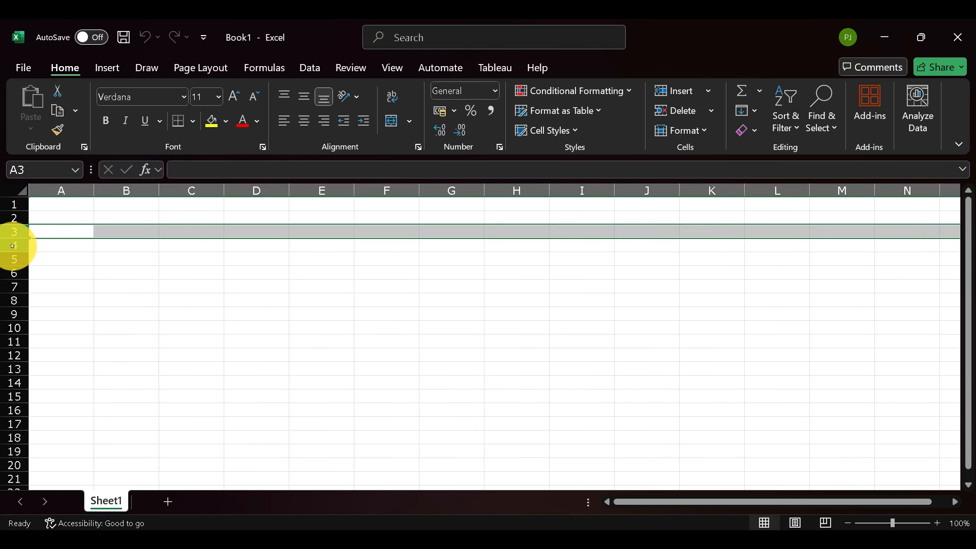
{"action": "left_click", "coordinate": [13, 245]}
{"action": "left_click", "coordinate": [13, 259]}
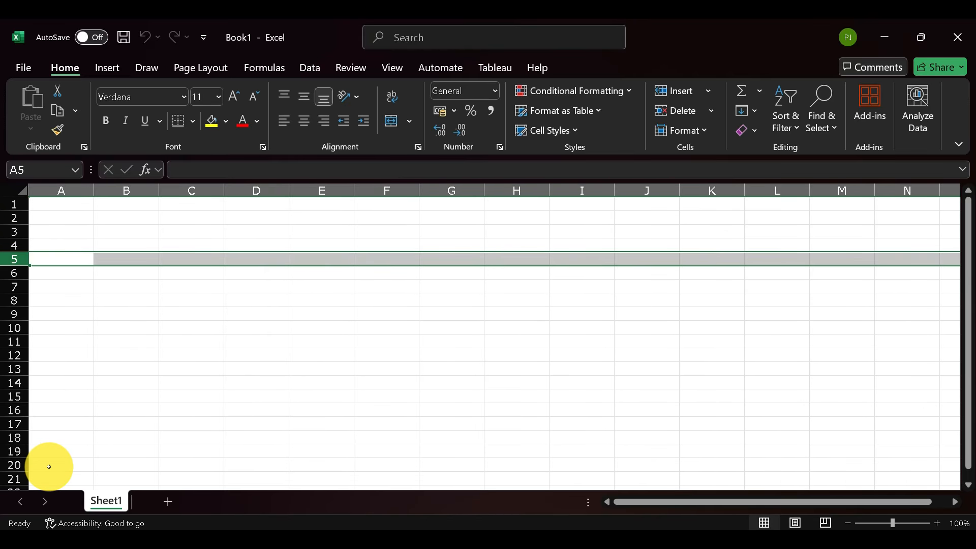
Select column C and rows 5 and 6 in turn, ending on cell C6 where column C meets row 6
{"action": "left_click", "coordinate": [196, 191]}
{"action": "left_click", "coordinate": [15, 259]}
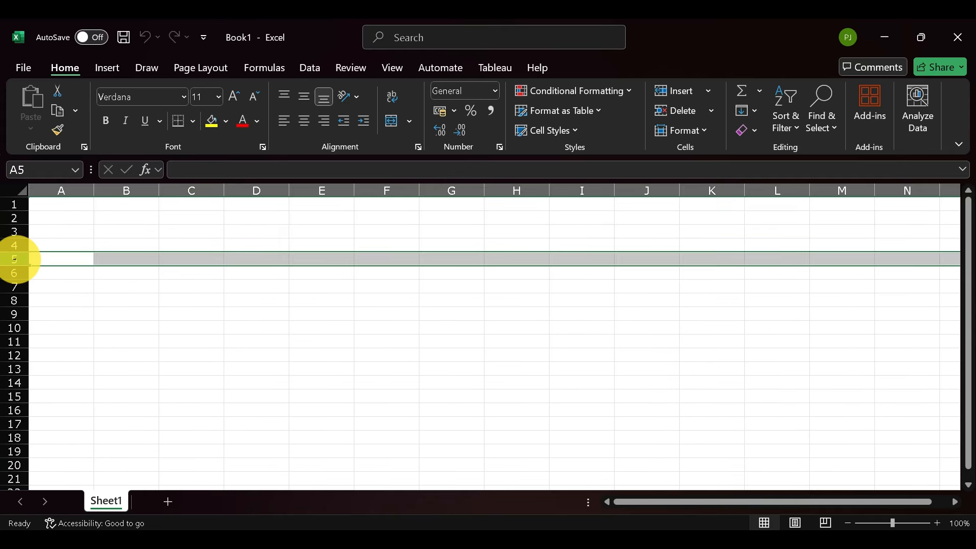
{"action": "left_click", "coordinate": [181, 192]}
{"action": "left_click", "coordinate": [19, 275]}
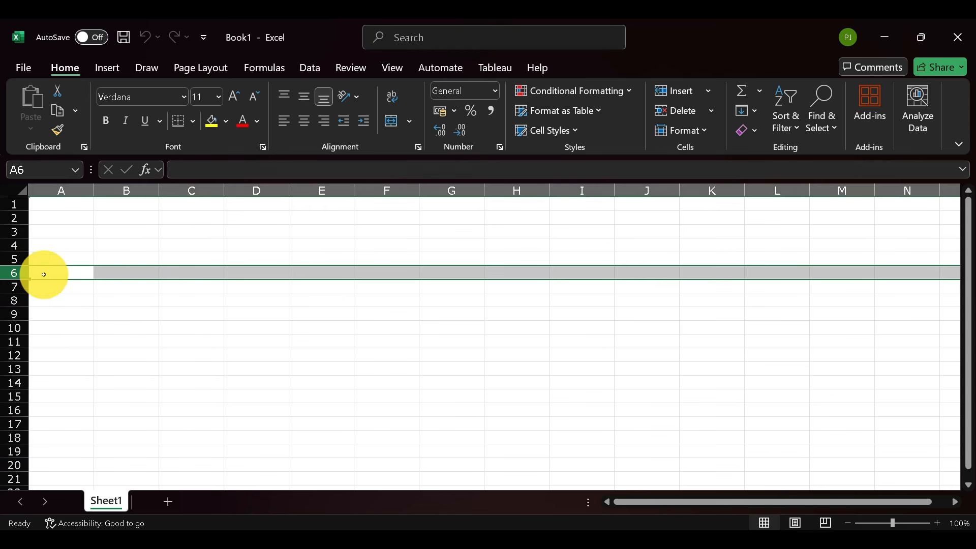
{"action": "left_click", "coordinate": [181, 272]}
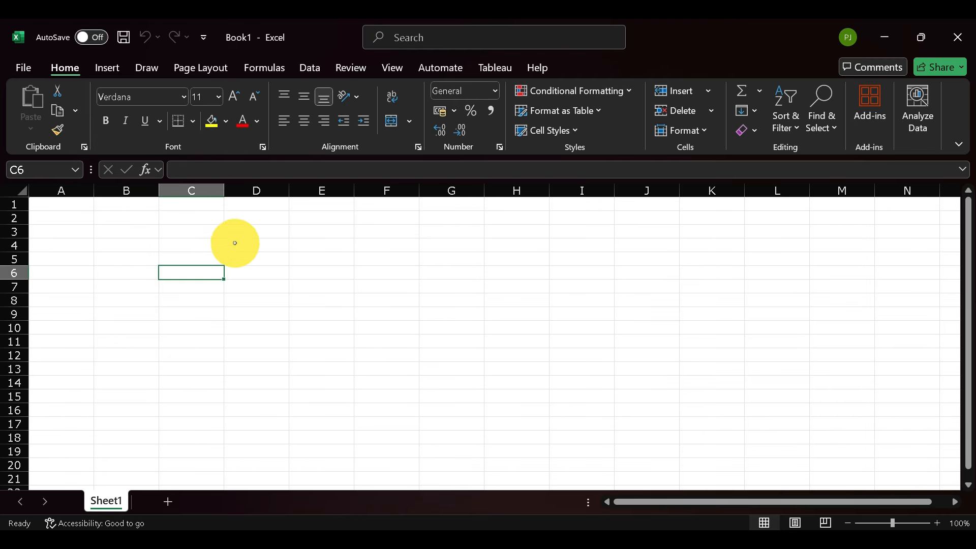
Select cell D12, jump to cell J15 by its cell reference, and select cells B6 and J9
{"action": "left_click", "coordinate": [249, 355]}
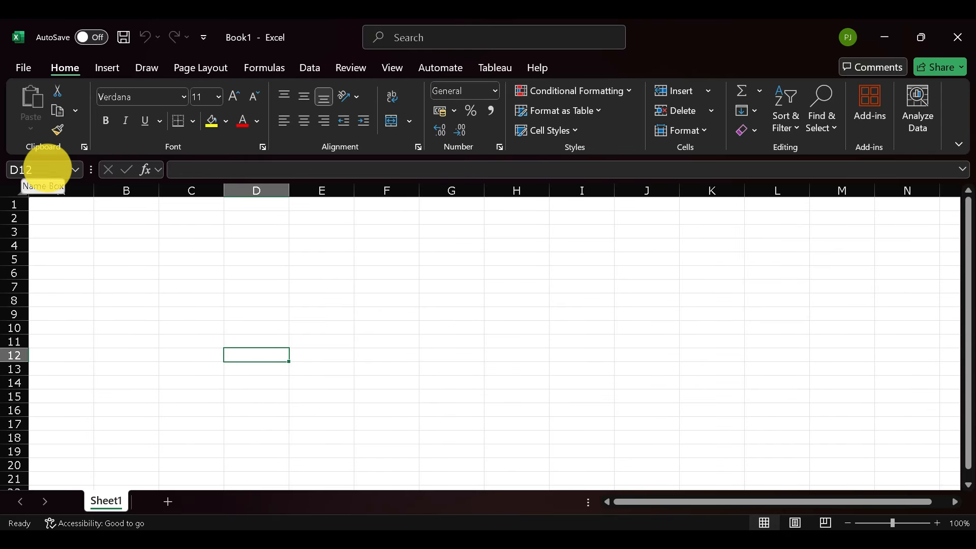
{"action": "left_click", "coordinate": [46, 168]}
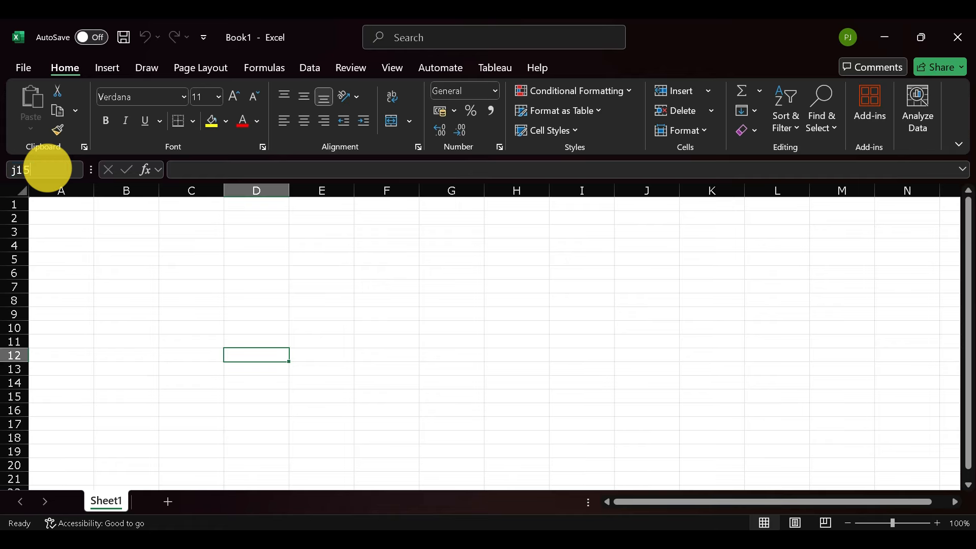
{"action": "key", "text": "Return"}
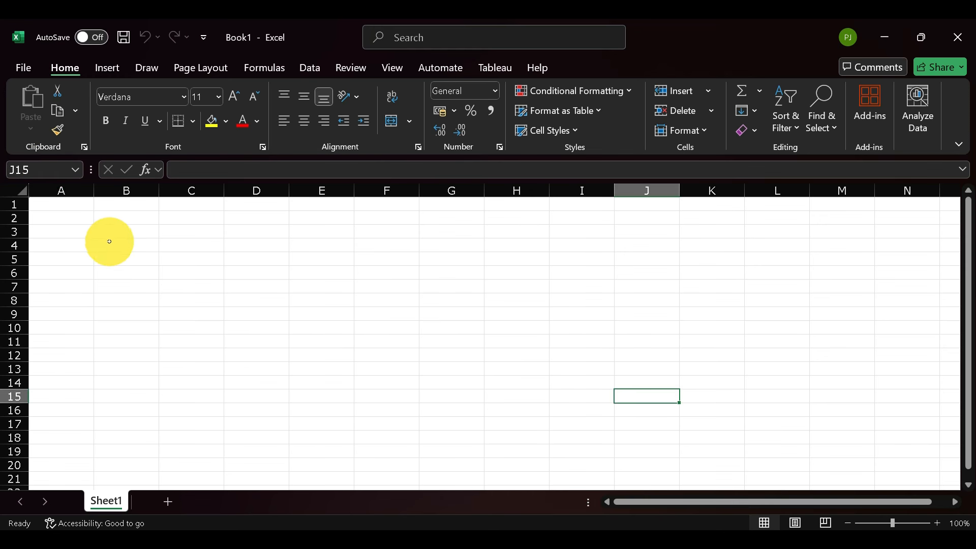
{"action": "left_click", "coordinate": [114, 278]}
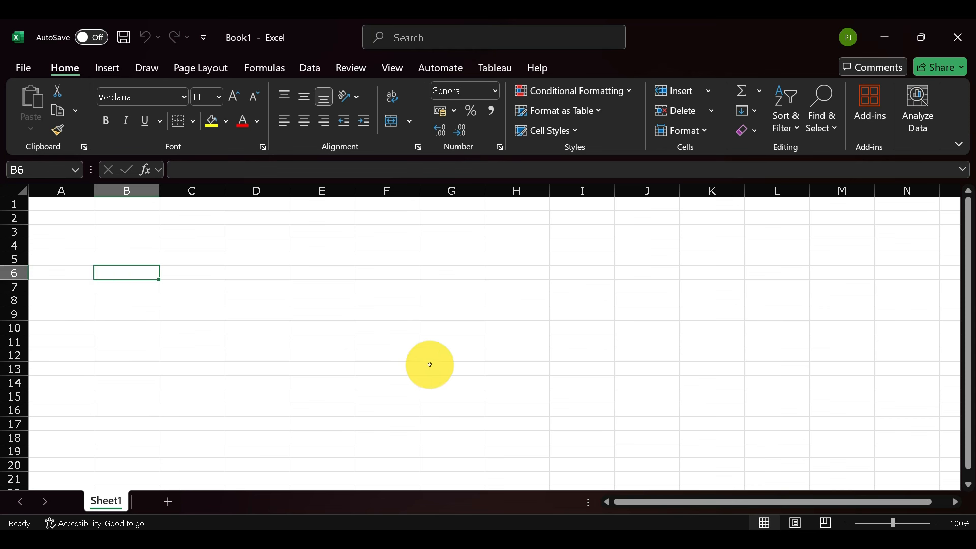
{"action": "left_click", "coordinate": [634, 313]}
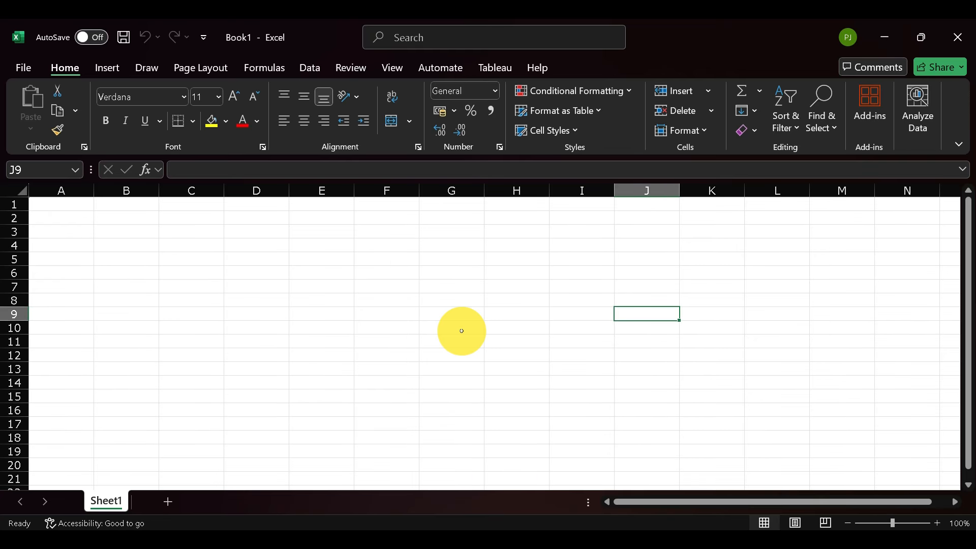
Select individual cells one by one across columns A to E in the first two rows
{"action": "left_click", "coordinate": [71, 207]}
{"action": "left_click", "coordinate": [120, 207]}
{"action": "left_click", "coordinate": [204, 209]}
{"action": "left_click", "coordinate": [259, 208]}
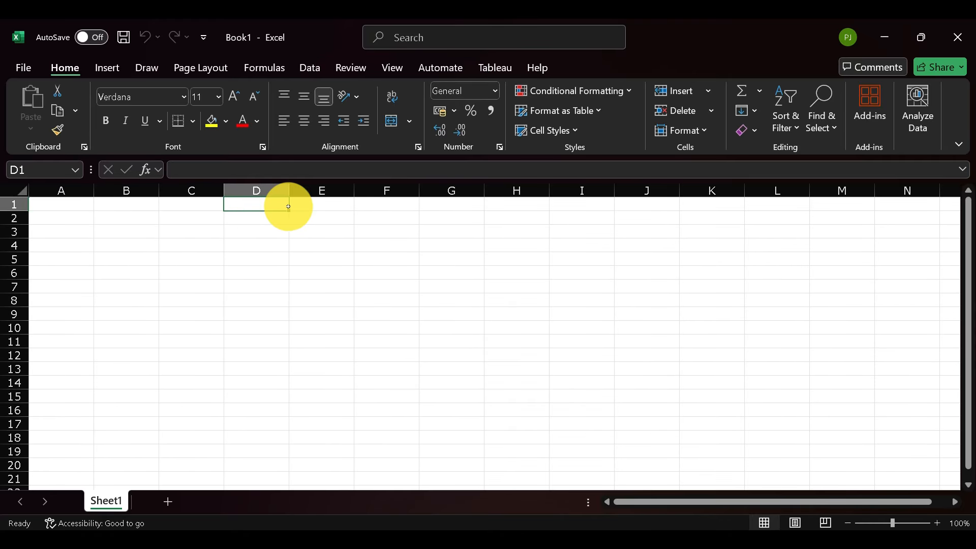
{"action": "left_click", "coordinate": [309, 214]}
{"action": "left_click", "coordinate": [80, 210]}
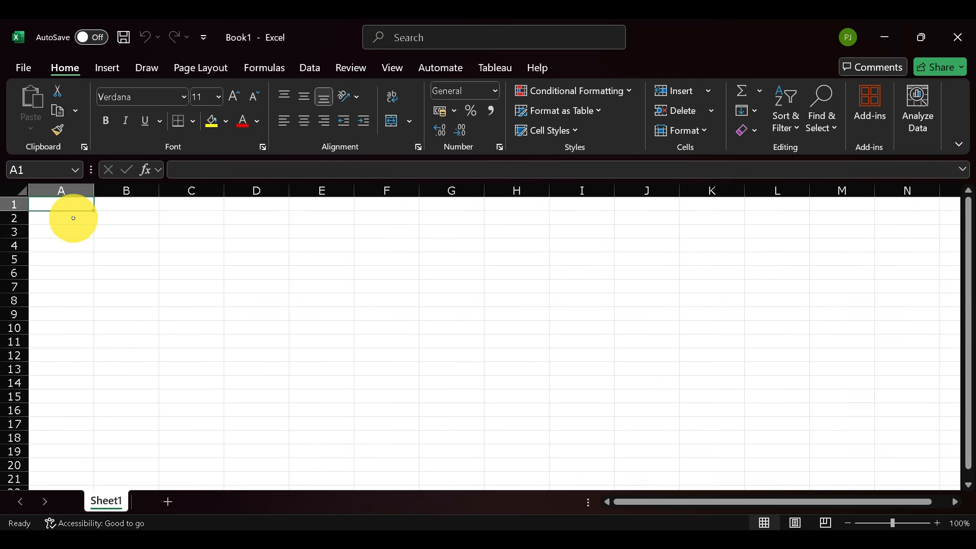
{"action": "left_click", "coordinate": [116, 218]}
{"action": "left_click", "coordinate": [203, 218]}
{"action": "left_click", "coordinate": [254, 220]}
{"action": "left_click", "coordinate": [316, 221]}
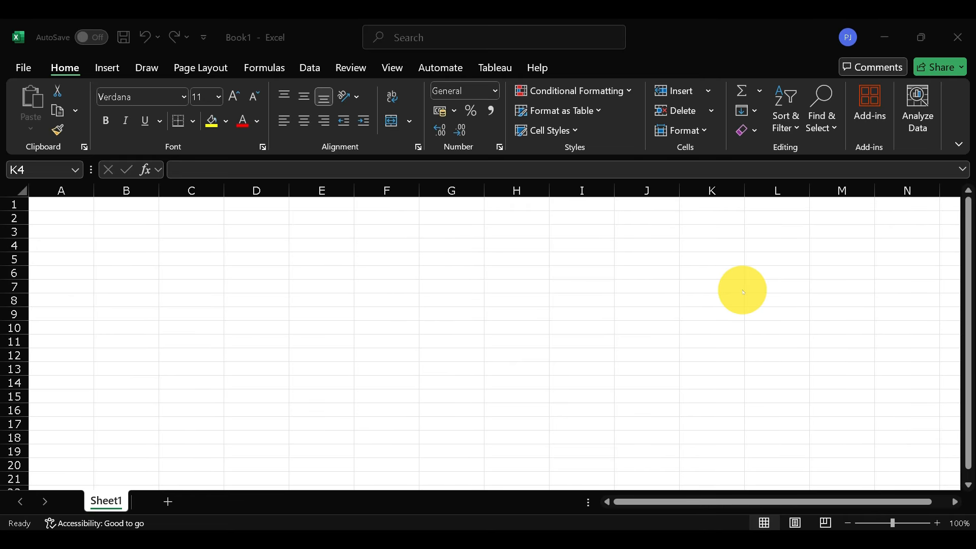
Enter the headers "Roll No.", "Name of Student" and "Marks" in cells A1, B1 and C1
{"action": "left_click", "coordinate": [71, 207]}
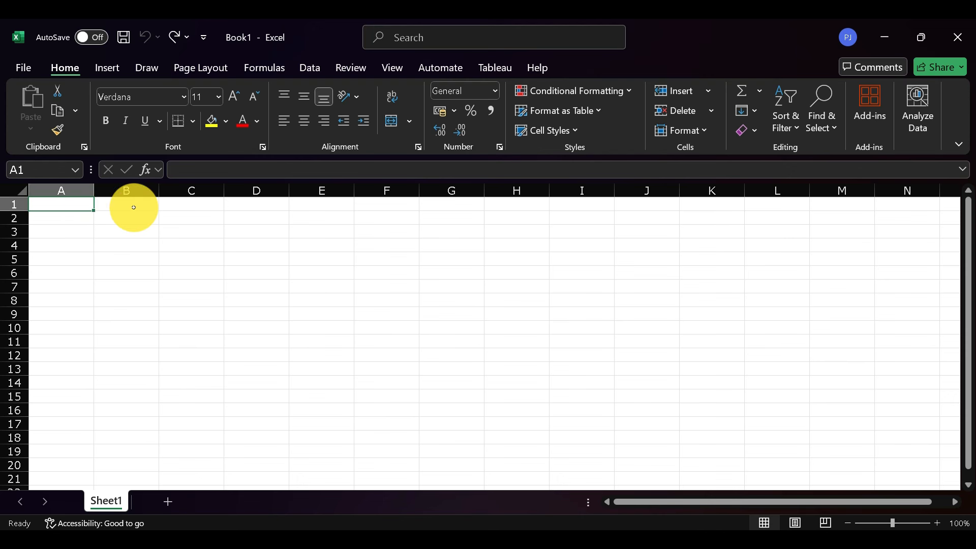
{"action": "type", "text": "Roll No."}
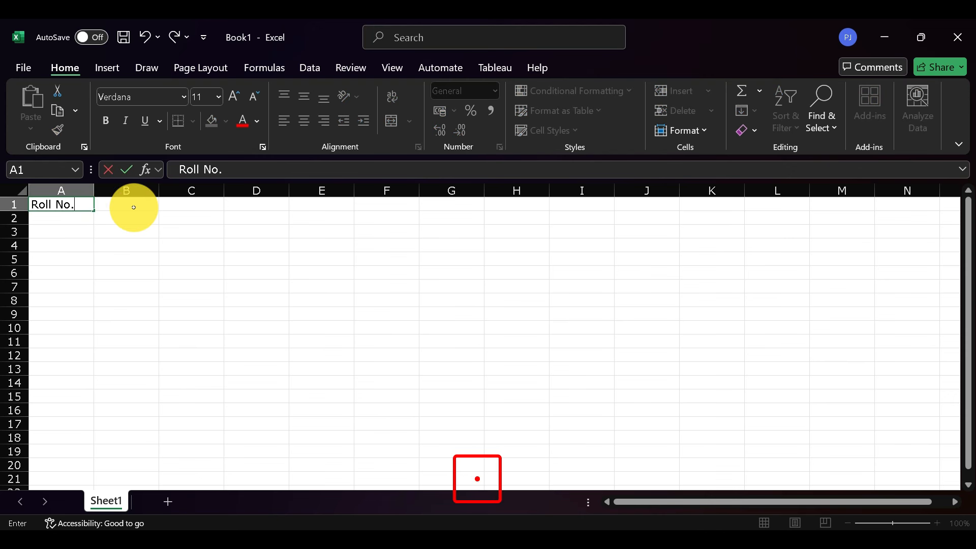
{"action": "key", "text": "Tab"}
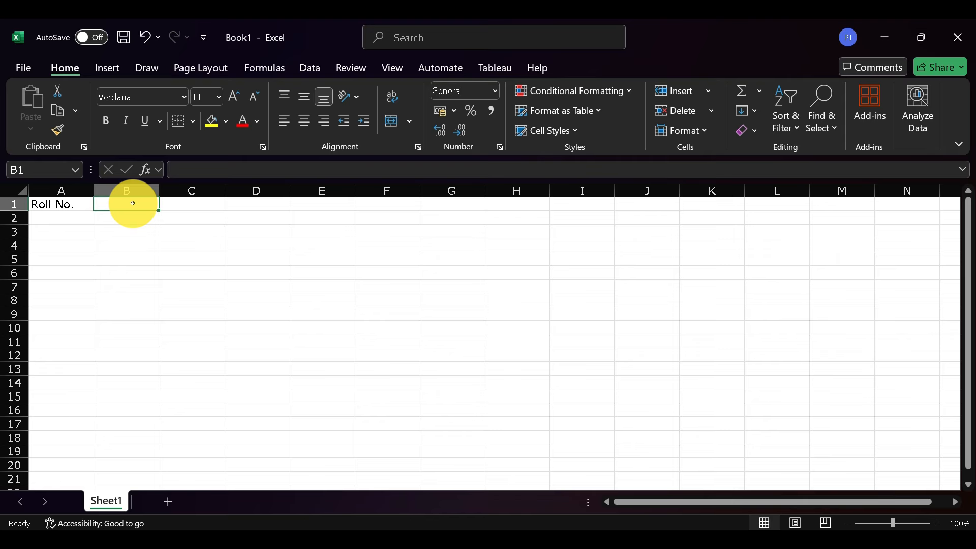
{"action": "type", "text": "Name of St"}
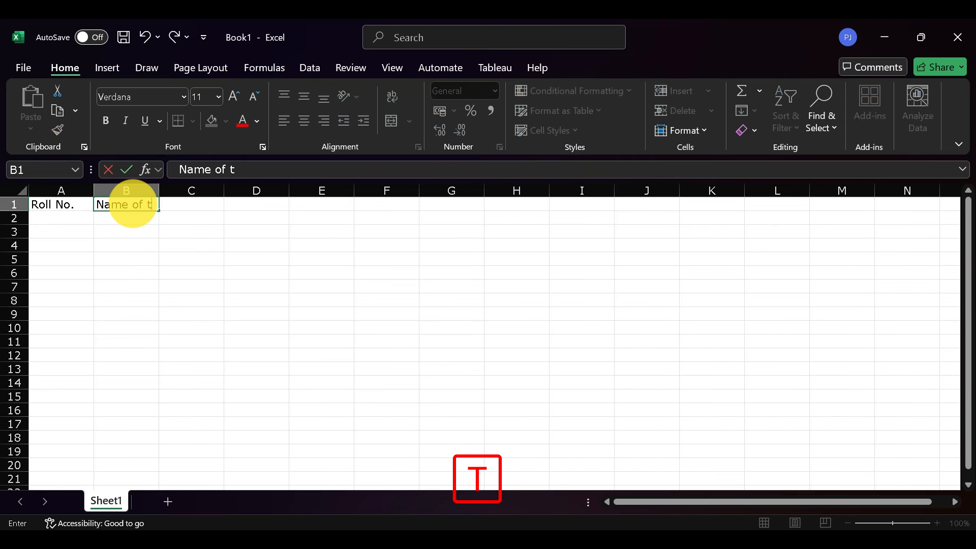
{"action": "key", "text": "BackSpace"}
{"action": "type", "text": "Student"}
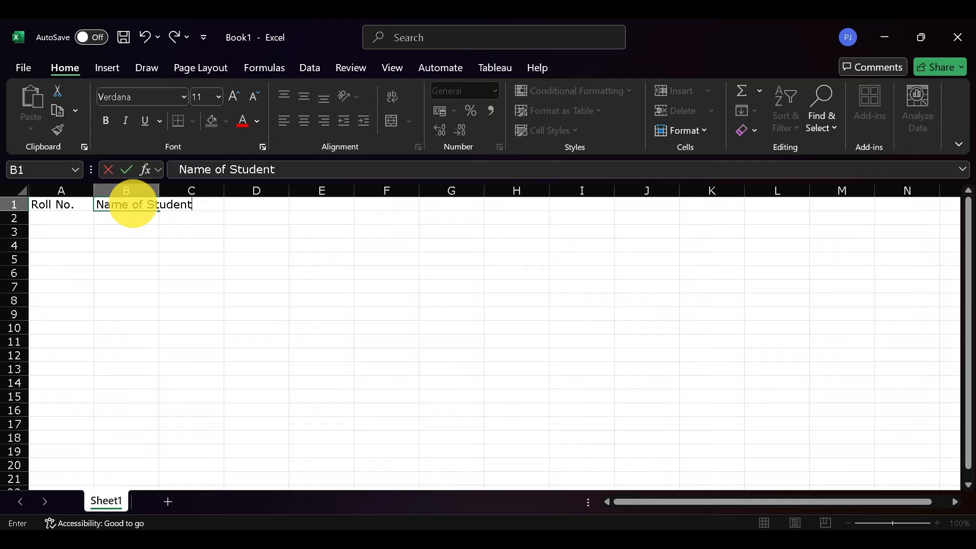
{"action": "key", "text": "Tab"}
{"action": "type", "text": "Mark"}
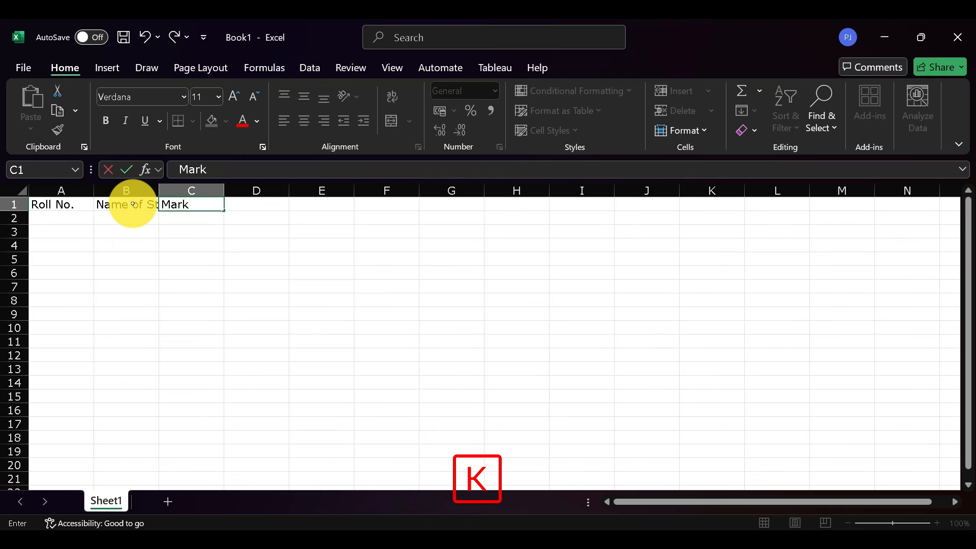
{"action": "key", "text": "Return"}
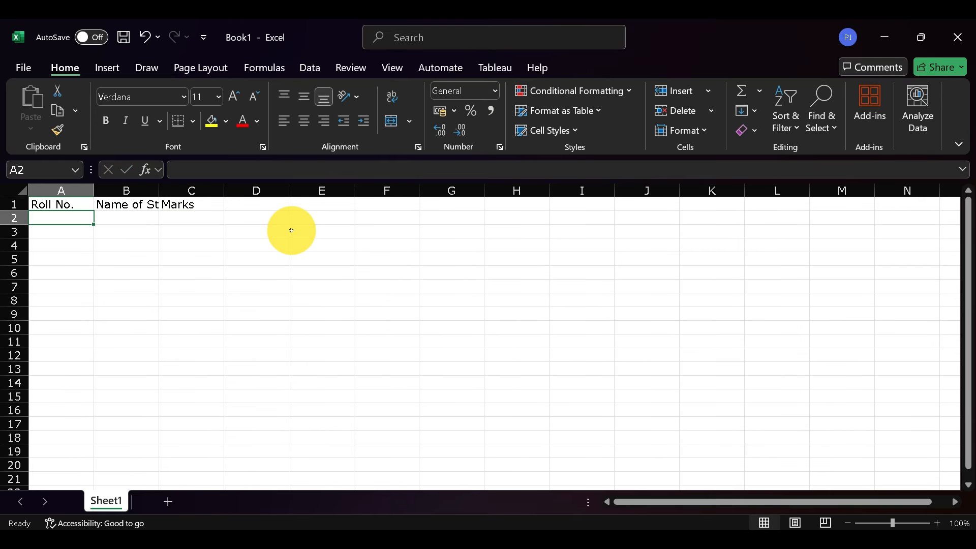
Widen column B and AutoFit its width to the "Name of Student" header
{"action": "left_click", "coordinate": [65, 206]}
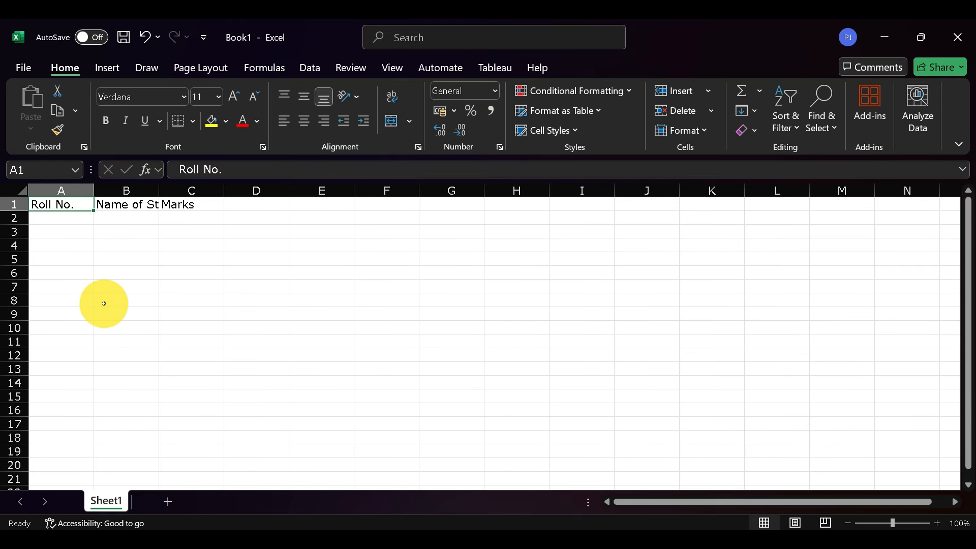
{"action": "left_click", "coordinate": [120, 205]}
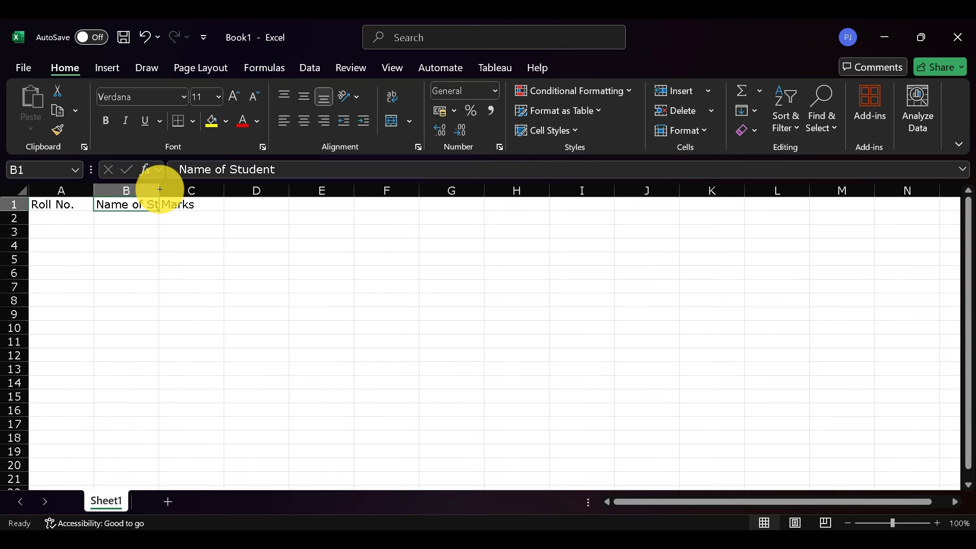
{"action": "left_click_drag", "start_coordinate": [159, 190], "coordinate": [232, 190]}
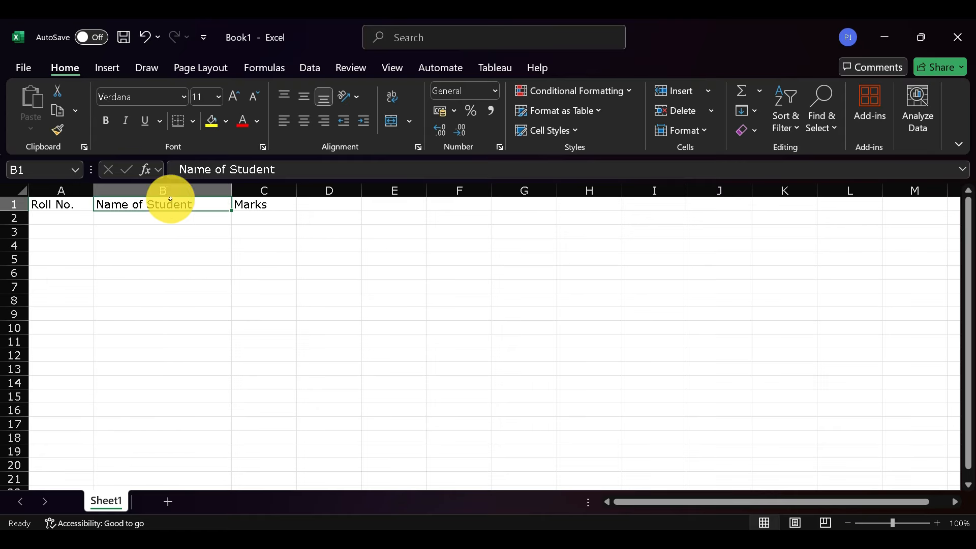
{"action": "double_click", "coordinate": [232, 188]}
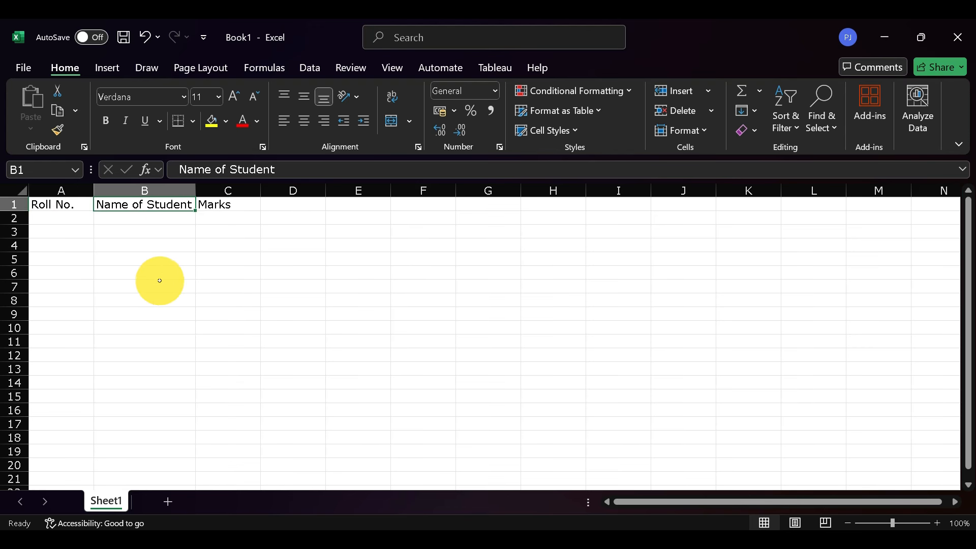
Enter the roll numbers 1 and 2 in cells A2 and A3
{"action": "left_click", "coordinate": [68, 218]}
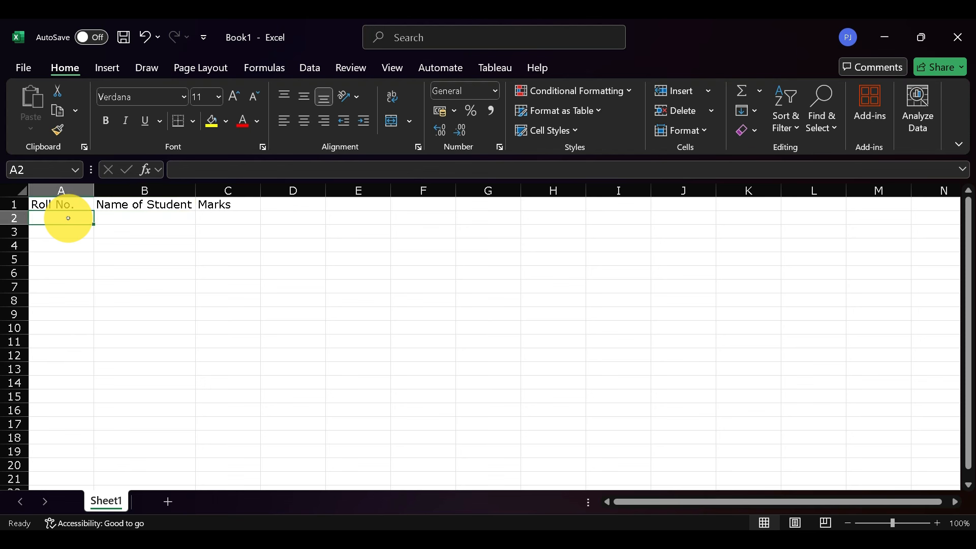
{"action": "type", "text": "1"}
{"action": "key", "text": "Return"}
{"action": "type", "text": "2"}
{"action": "key", "text": "Return"}
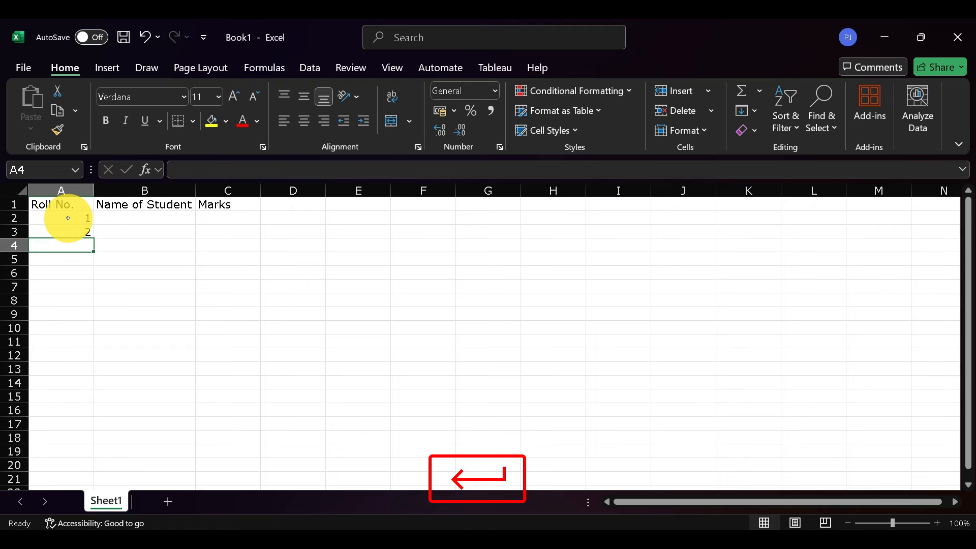
Enter the roll numbers 3, 4 and 5 in cells A4 to A6
{"action": "type", "text": "3"}
{"action": "key", "text": "Return"}
{"action": "type", "text": "4"}
{"action": "key", "text": "Return"}
{"action": "type", "text": "5"}
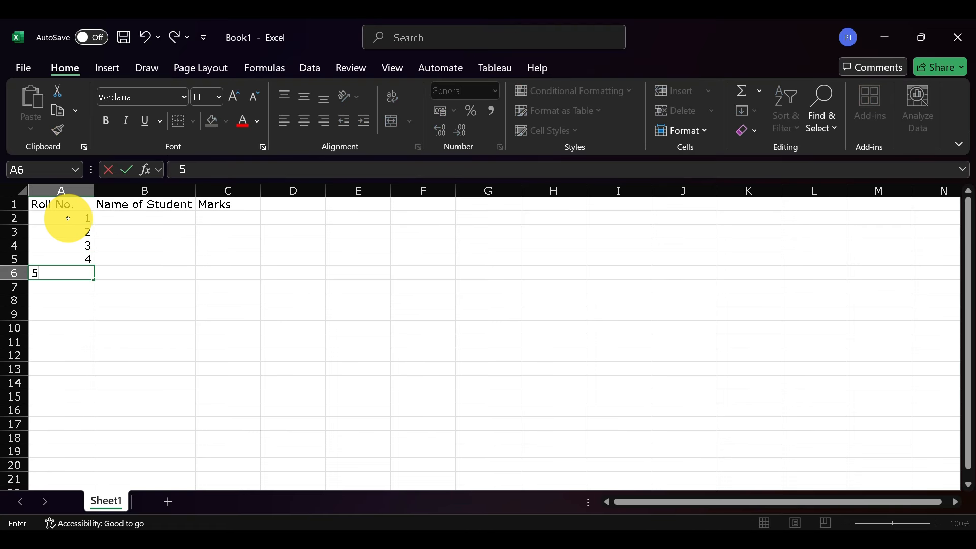
{"action": "key", "text": "Return"}
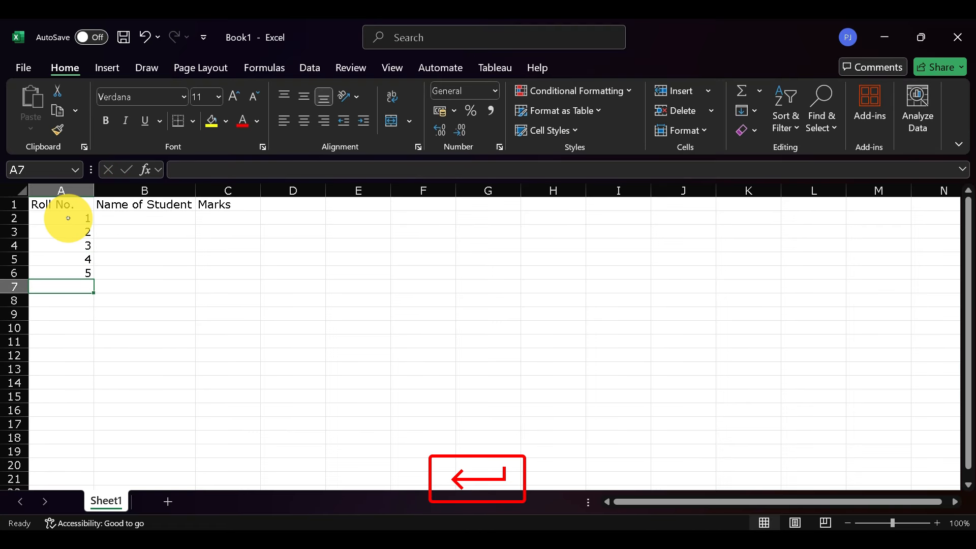
Fill the student names A, B, C, D and E into cells B2 to B6
{"action": "left_click", "coordinate": [136, 219]}
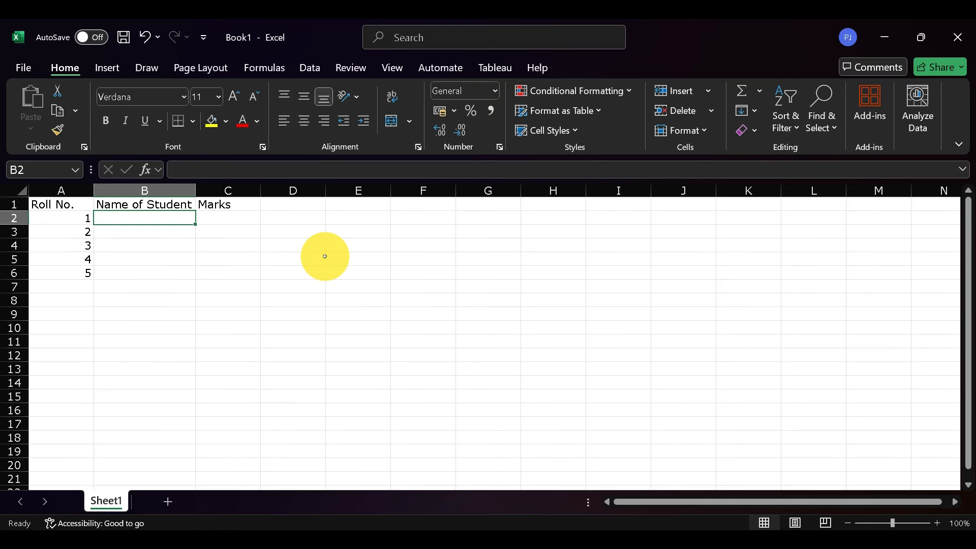
{"action": "type", "text": "A"}
{"action": "key", "text": "Return"}
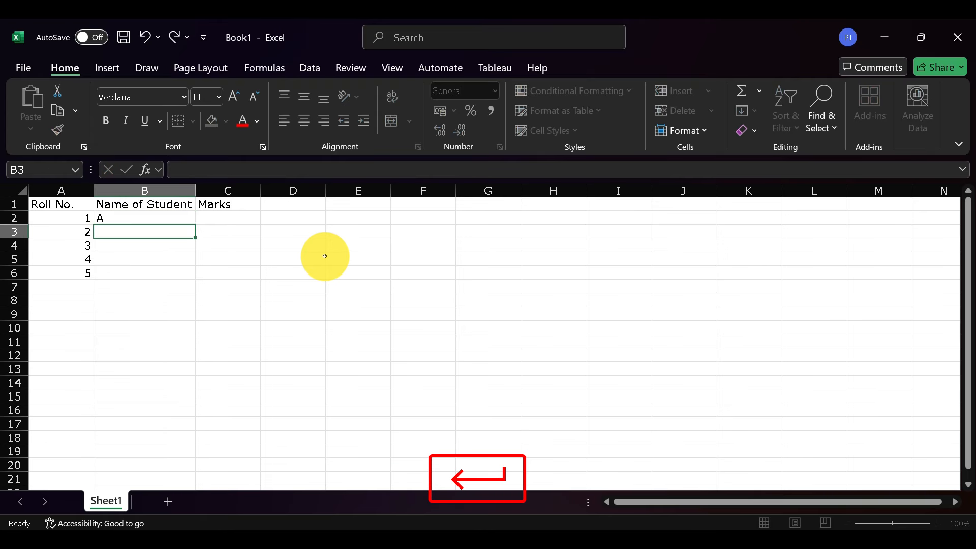
{"action": "type", "text": "B"}
{"action": "key", "text": "Return"}
{"action": "type", "text": "C"}
{"action": "key", "text": "Return"}
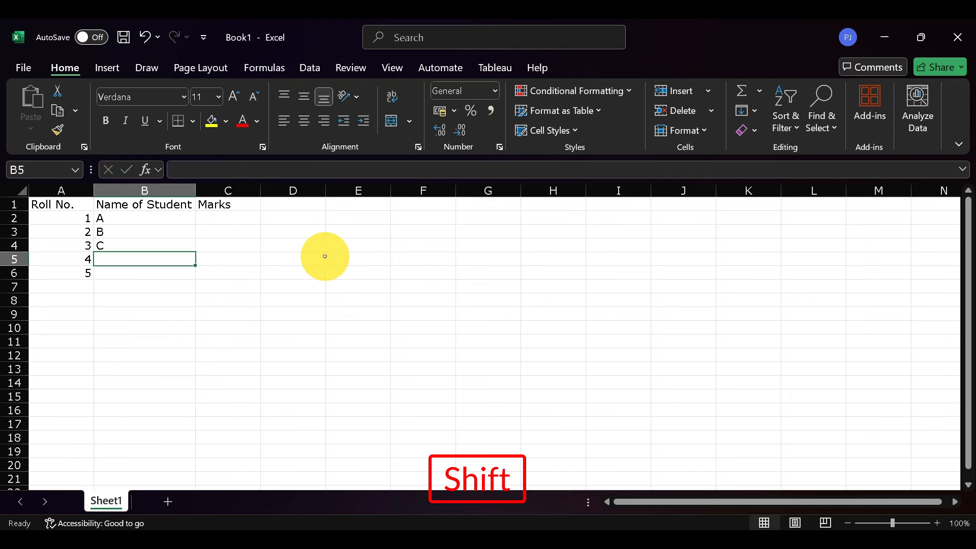
{"action": "type", "text": "D"}
{"action": "key", "text": "Return"}
{"action": "type", "text": "E"}
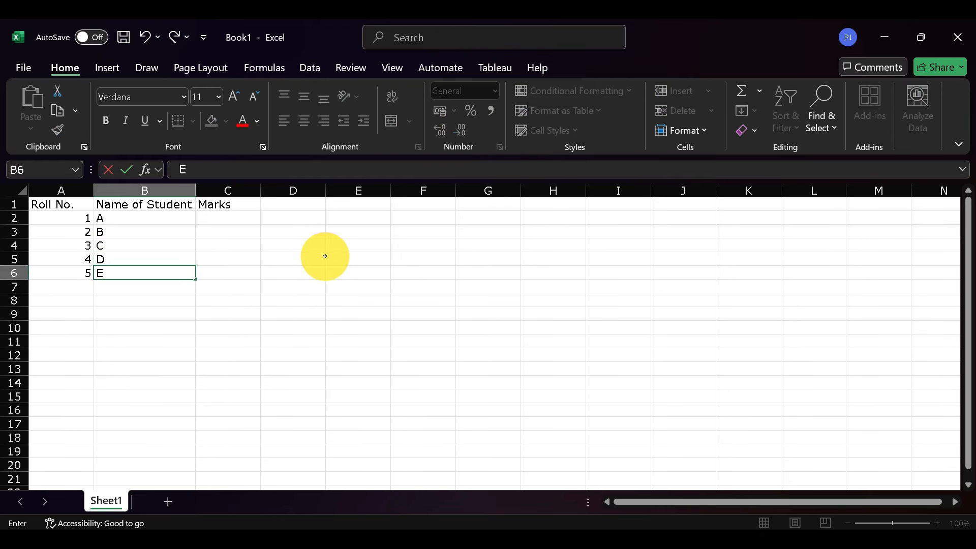
Enter the marks 75, 85, 50, 45 and 60 in cells C2 to C6
{"action": "left_click", "coordinate": [261, 228]}
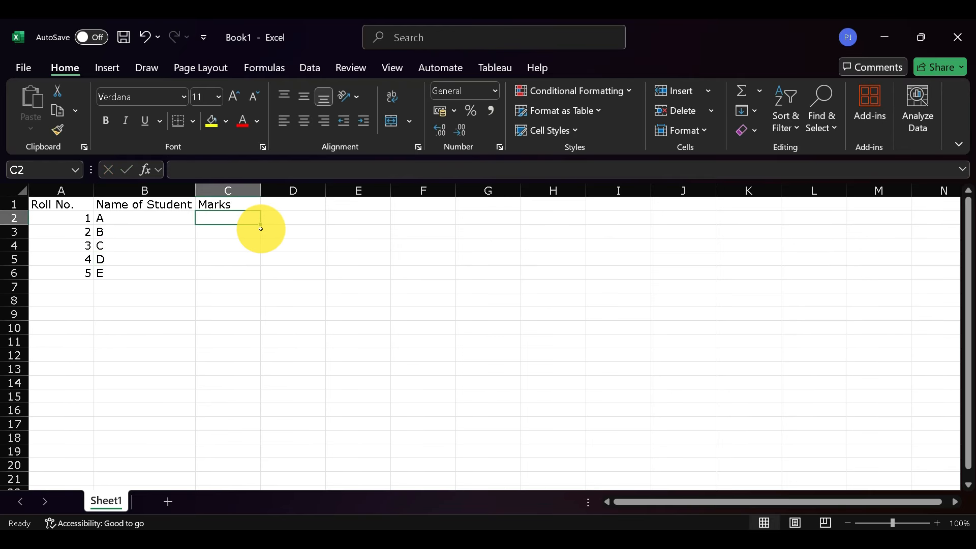
{"action": "type", "text": "75"}
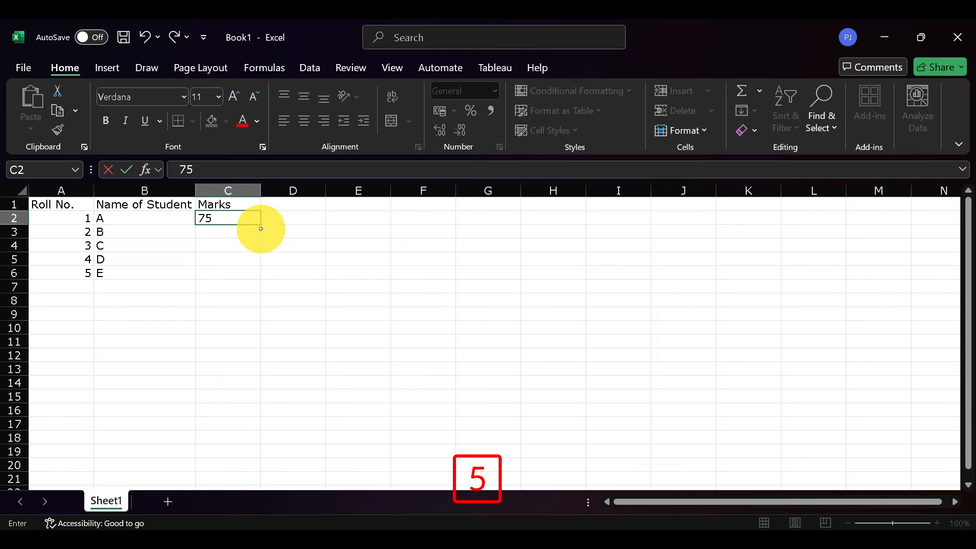
{"action": "key", "text": "Return"}
{"action": "type", "text": "5"}
{"action": "key", "text": "Return"}
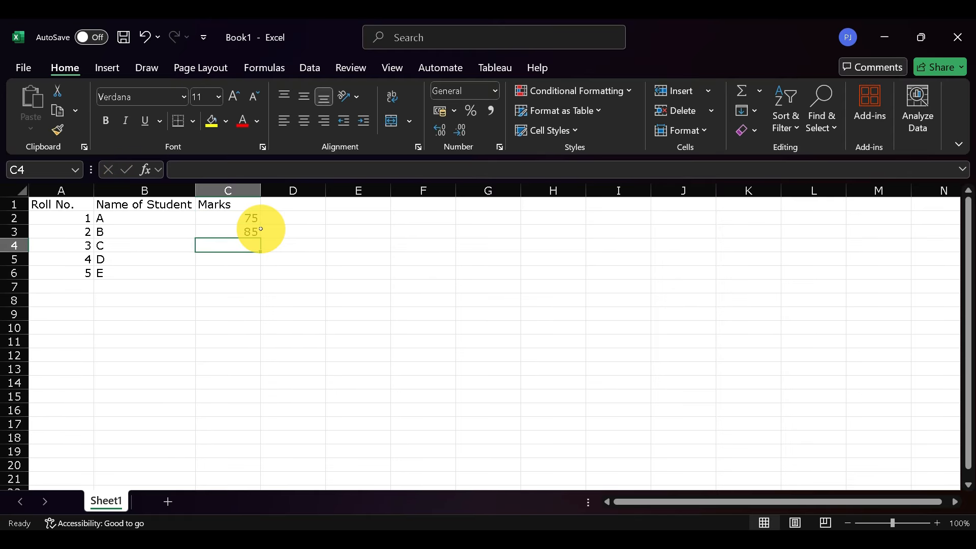
{"action": "type", "text": "50"}
{"action": "key", "text": "Return"}
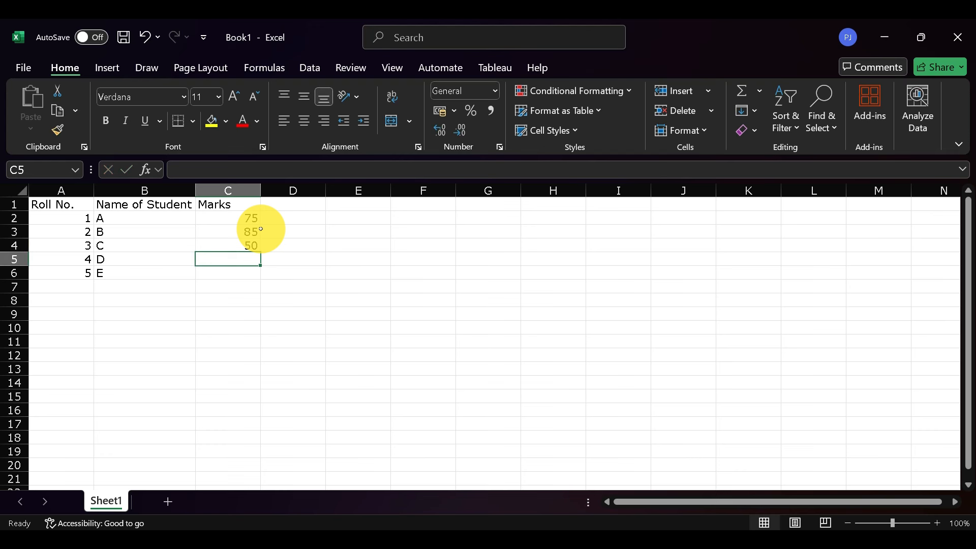
{"action": "type", "text": "45"}
{"action": "key", "text": "Return"}
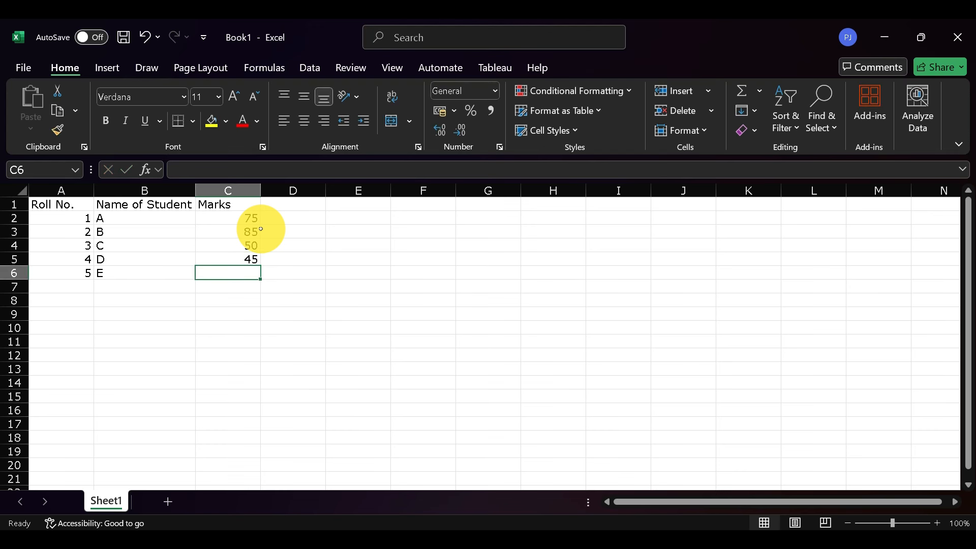
{"action": "type", "text": "60"}
{"action": "key", "text": "Return"}
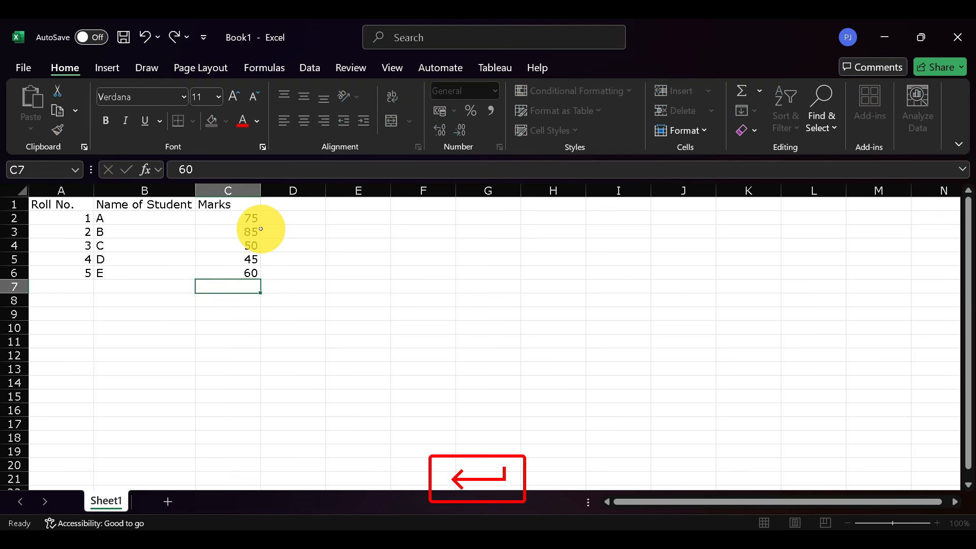
Center-align the header cells A1 to C1 horizontally
{"action": "left_click", "coordinate": [48, 206]}
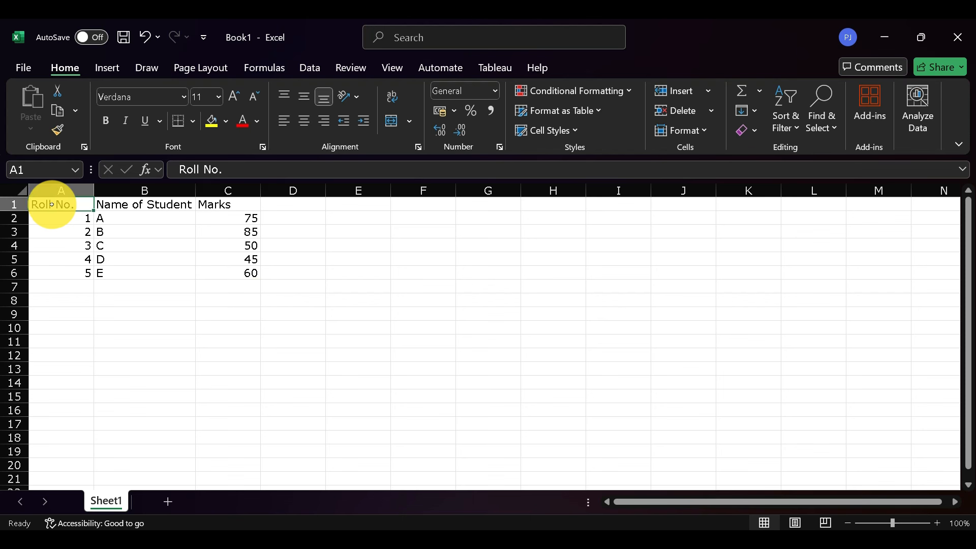
{"action": "left_click", "coordinate": [219, 204], "text": "shift"}
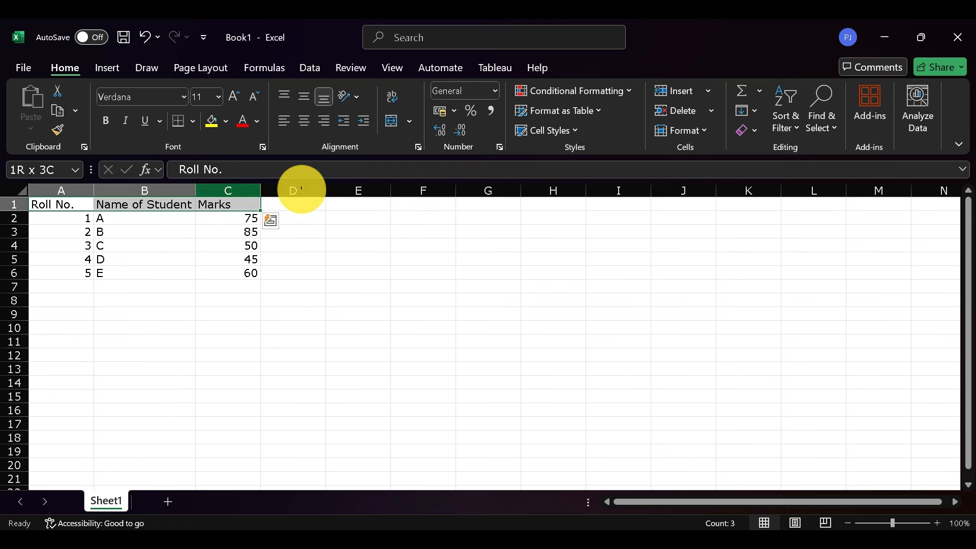
{"action": "left_click", "coordinate": [305, 121]}
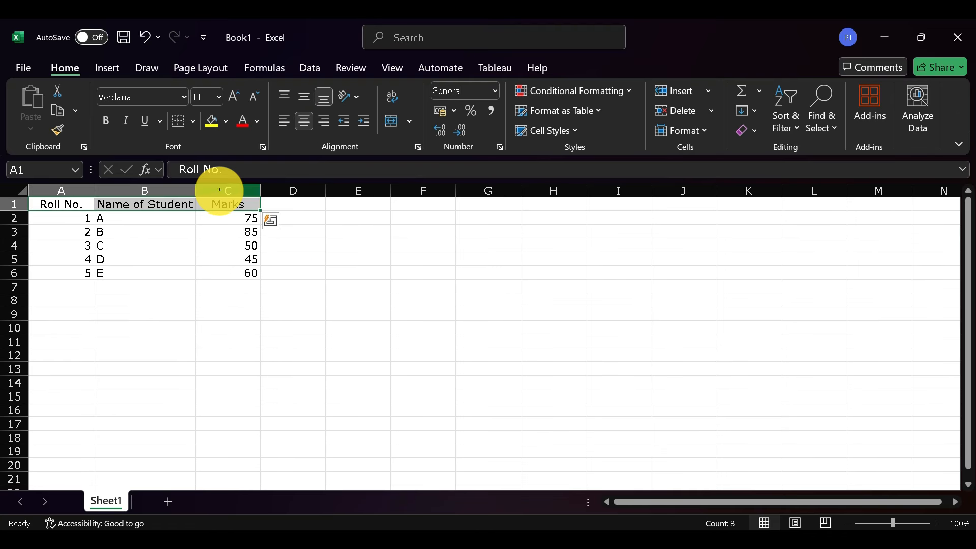
{"action": "left_click", "coordinate": [189, 244]}
Go through the marks in cells C2 to C6 and check the table range A1:C6
{"action": "left_click", "coordinate": [238, 218]}
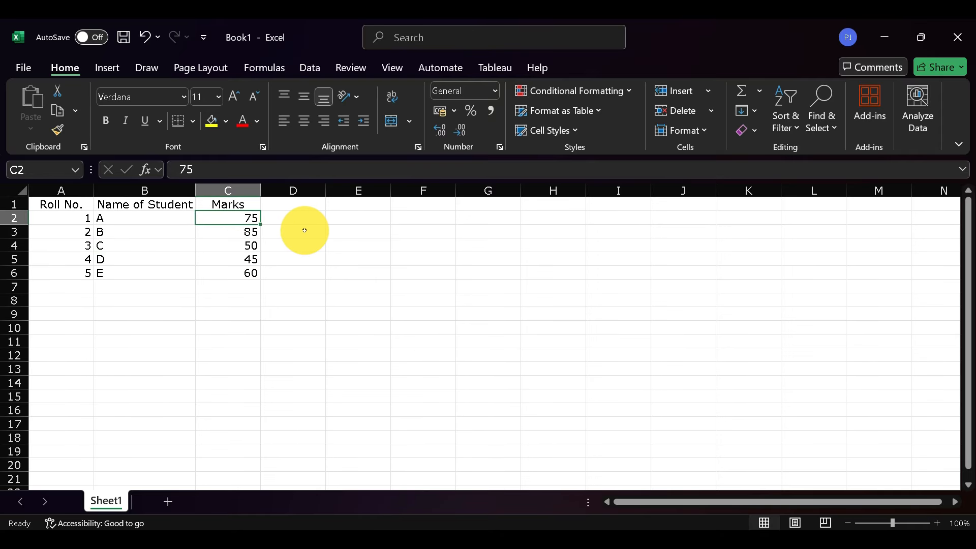
{"action": "key", "text": "Return"}
{"action": "key", "text": "Return"}
{"action": "key", "text": "Return"}
{"action": "key", "text": "Return"}
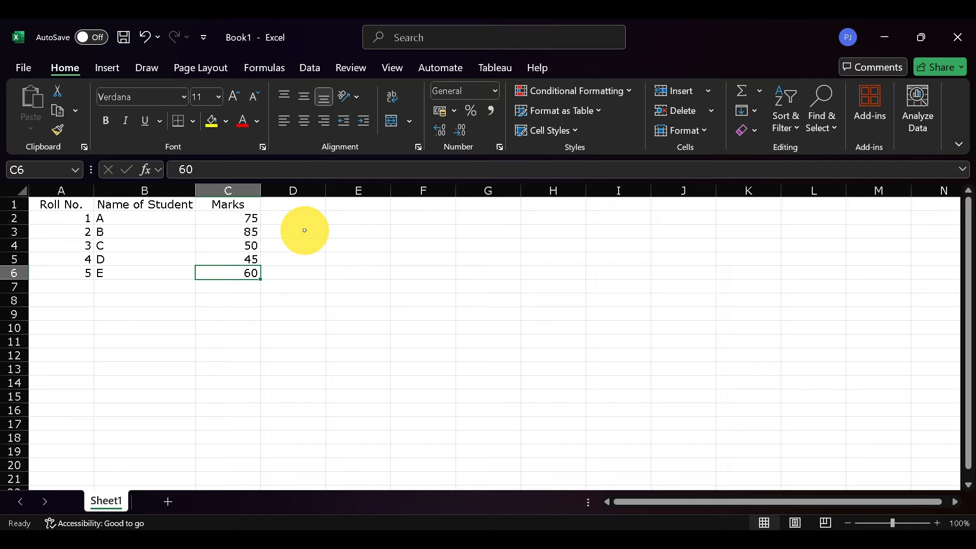
{"action": "left_click", "coordinate": [230, 219]}
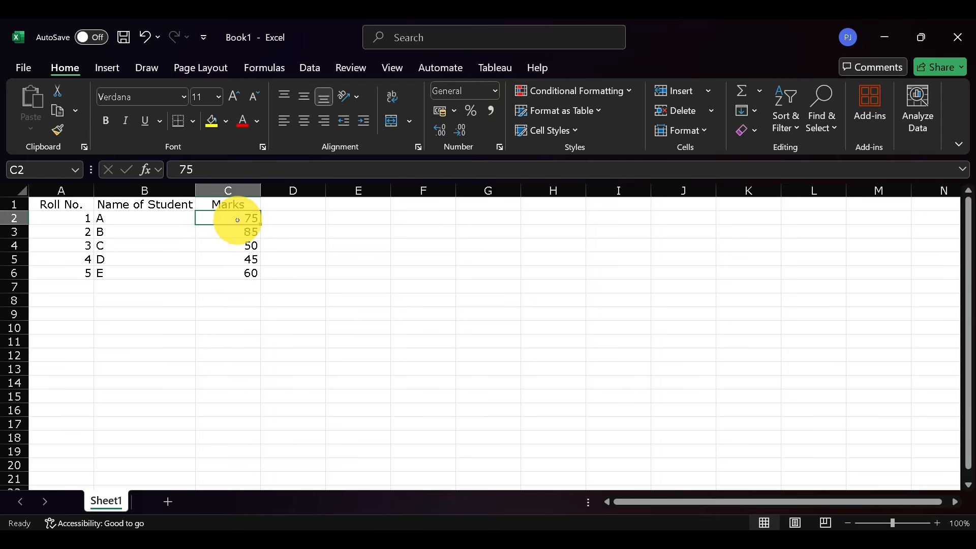
{"action": "left_click", "coordinate": [49, 205]}
{"action": "left_click", "coordinate": [219, 273], "text": "shift"}
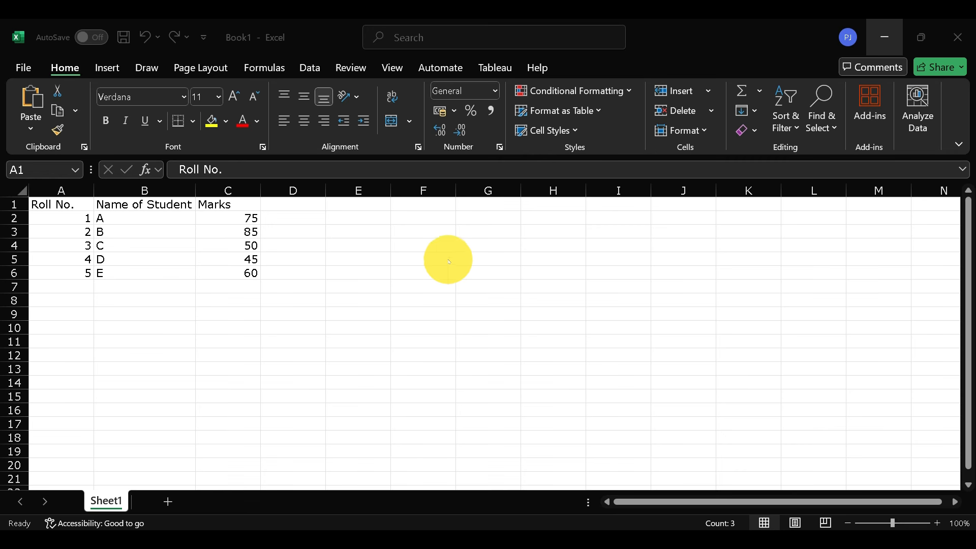
Save the workbook to the Desktop as an Excel Workbook with the file name "Data Entry"
{"action": "left_click", "coordinate": [26, 70]}
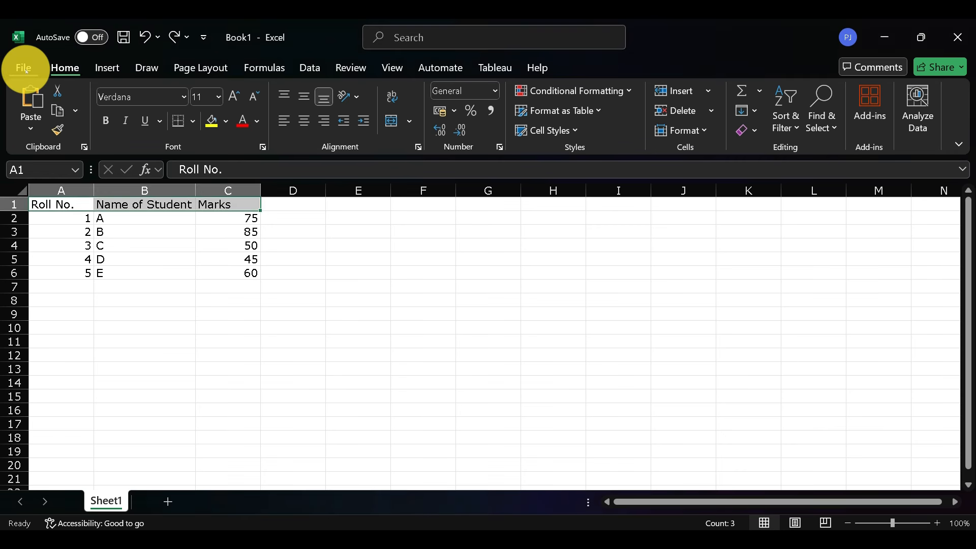
{"action": "left_click", "coordinate": [26, 70]}
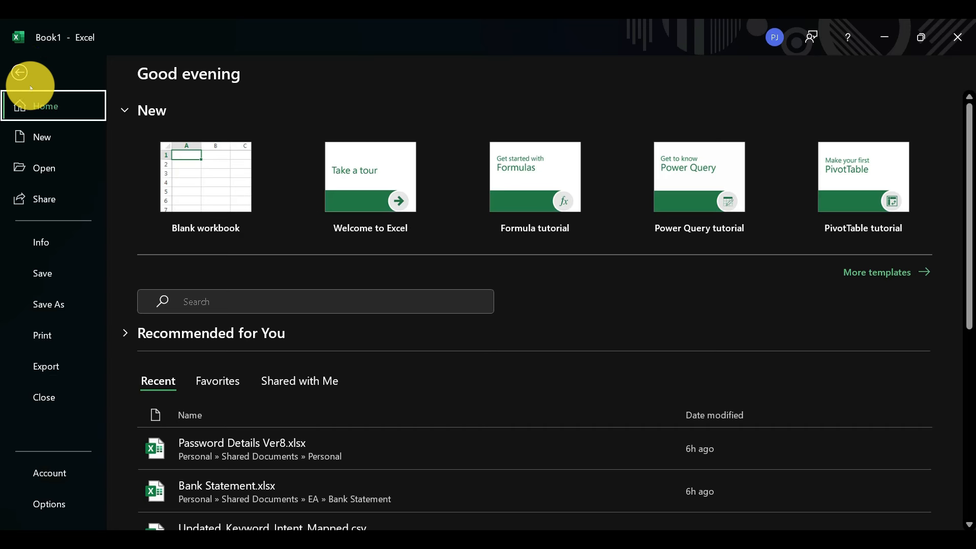
{"action": "left_click", "coordinate": [42, 273]}
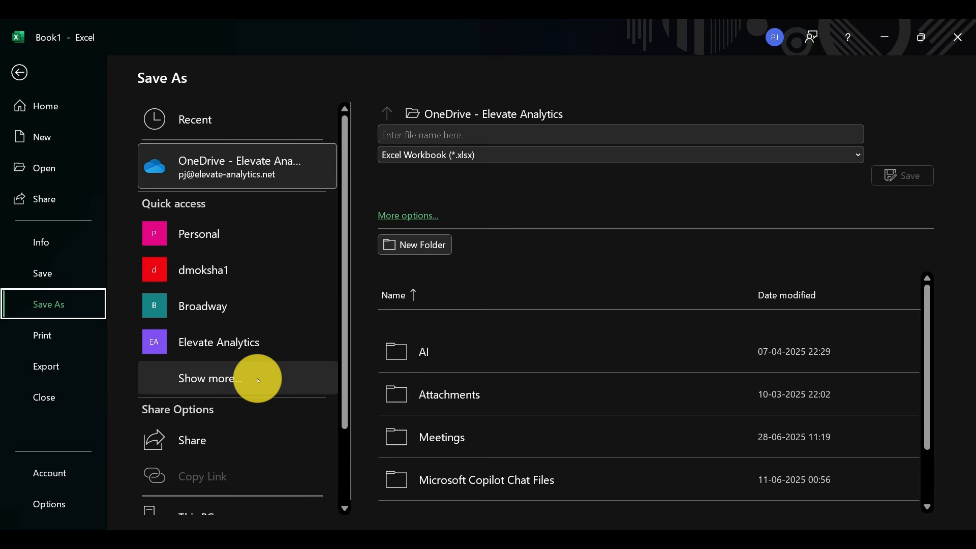
{"action": "scroll", "coordinate": [257, 380], "scroll_direction": "down", "scroll_amount": 1}
{"action": "scroll", "coordinate": [258, 380], "scroll_direction": "down", "scroll_amount": 2}
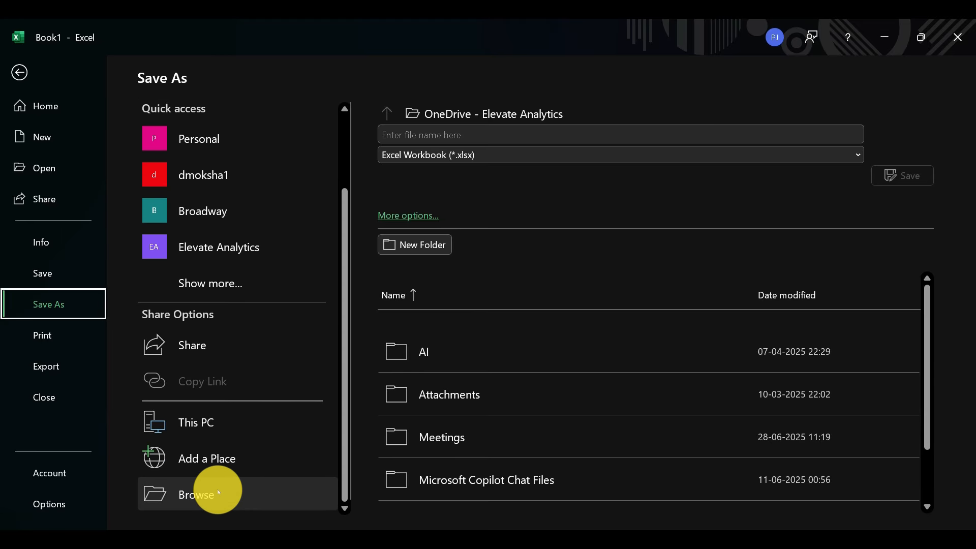
{"action": "left_click", "coordinate": [244, 496]}
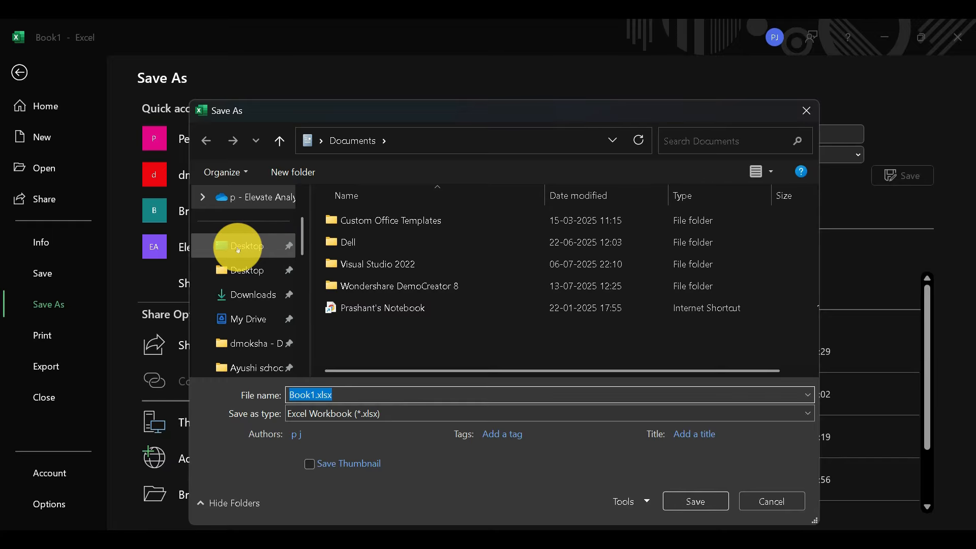
{"action": "left_click", "coordinate": [238, 248]}
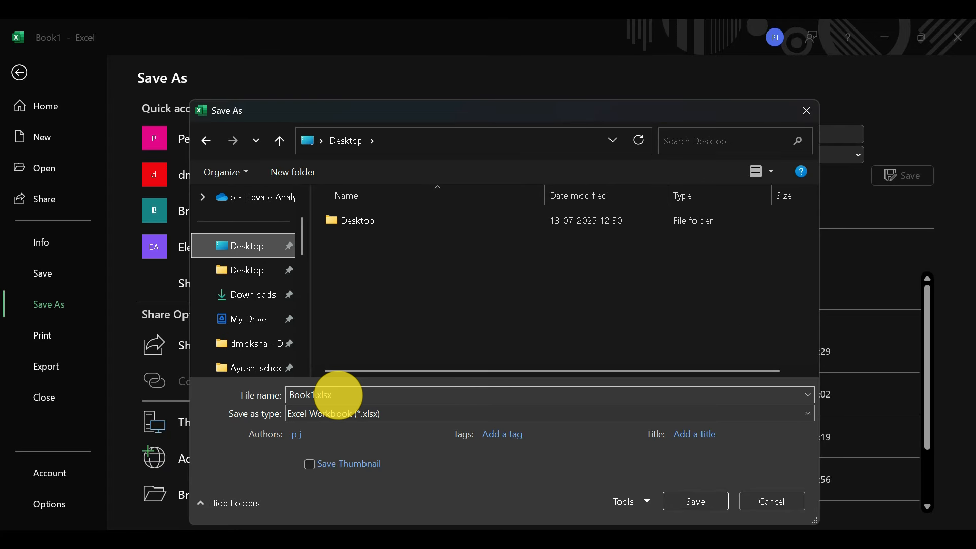
{"action": "left_click", "coordinate": [359, 395]}
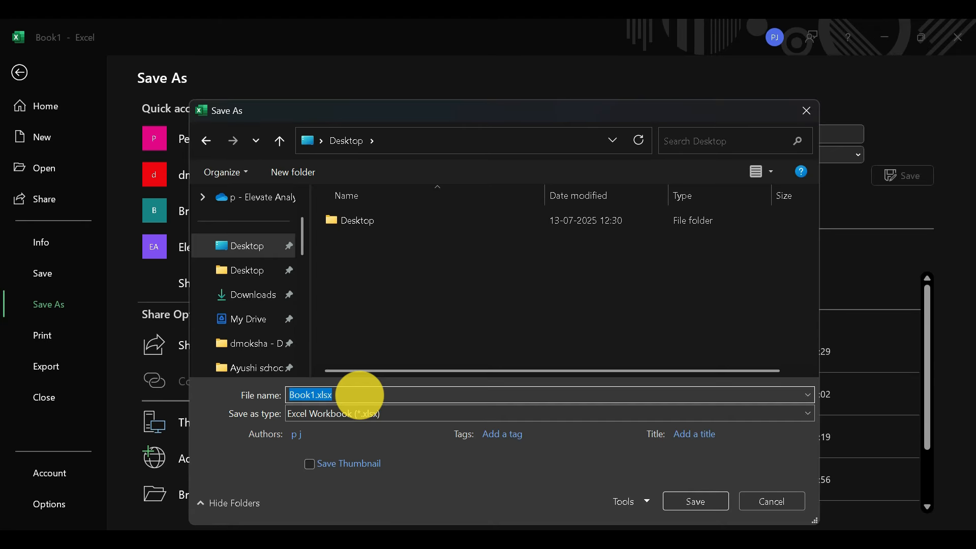
{"action": "type", "text": "Data Entry"}
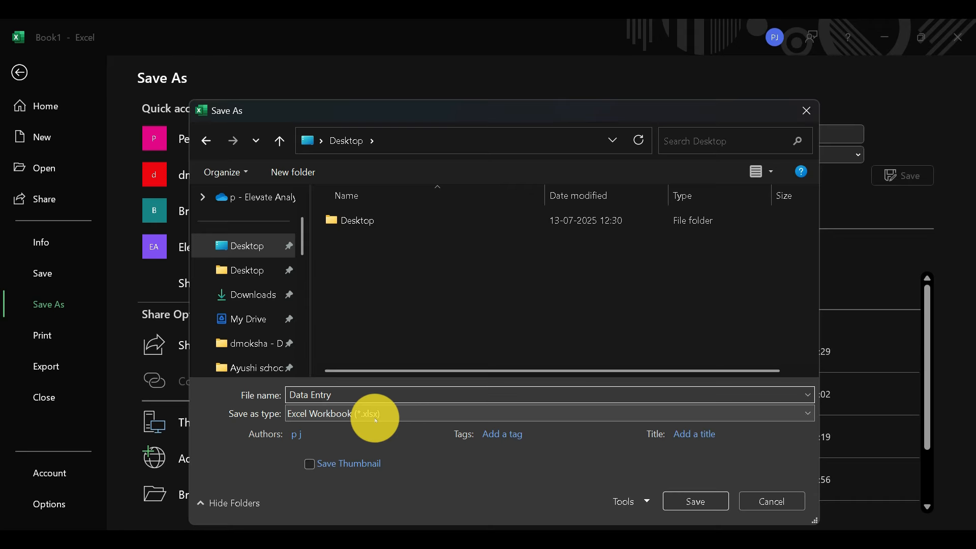
{"action": "left_click", "coordinate": [694, 501]}
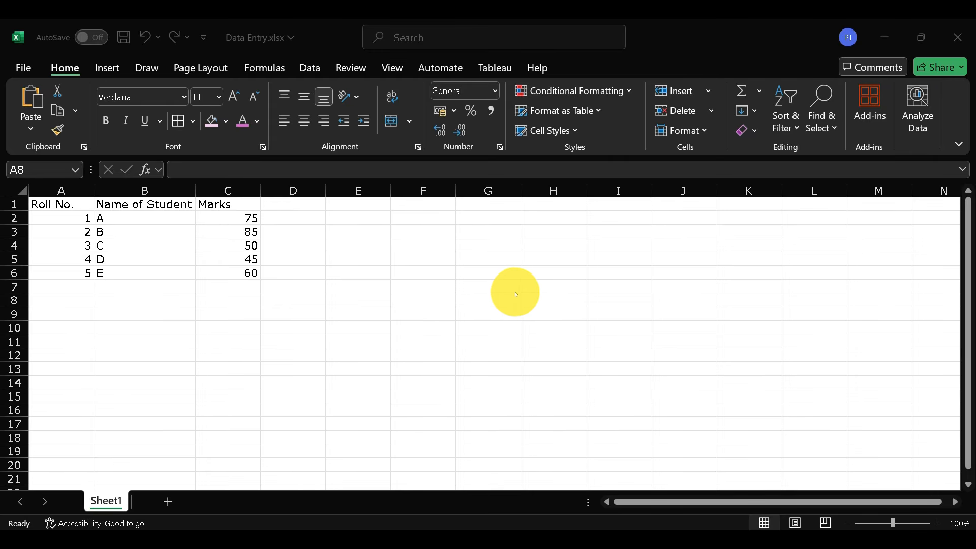
Select the whole table A1:C6, the header row A1:C1 and the data rows A2:C6 in turn
{"action": "left_click", "coordinate": [64, 202]}
{"action": "left_click", "coordinate": [213, 268], "text": "shift"}
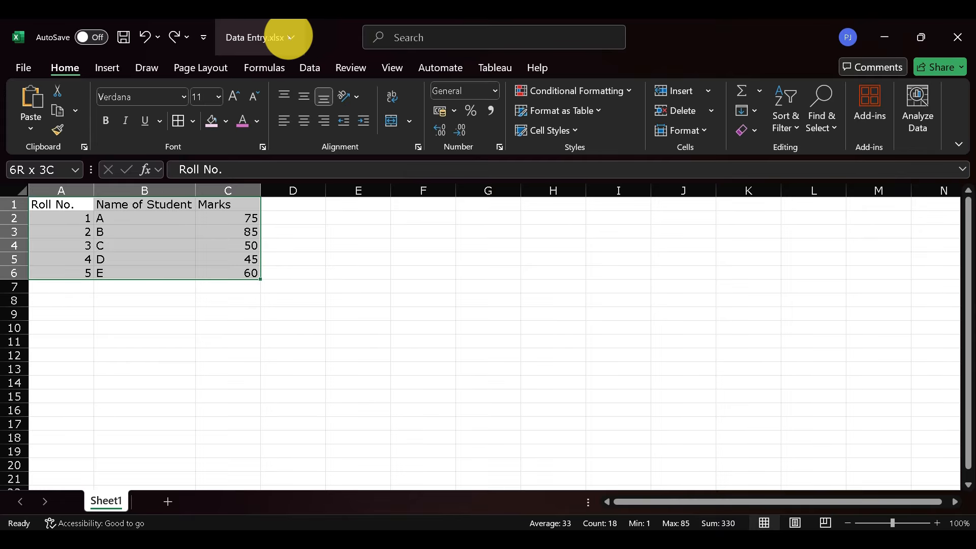
{"action": "left_click", "coordinate": [371, 246]}
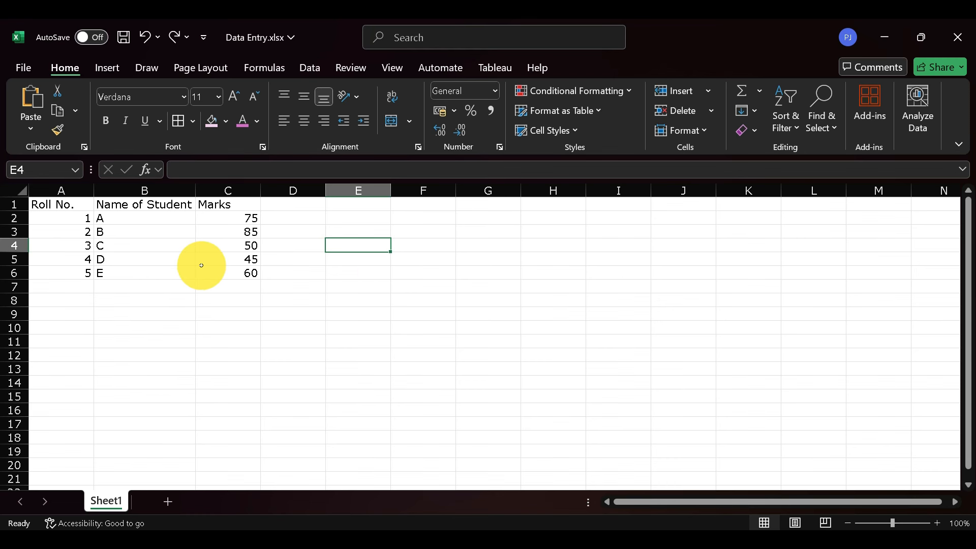
{"action": "left_click", "coordinate": [75, 206]}
{"action": "left_click", "coordinate": [245, 204], "text": "shift"}
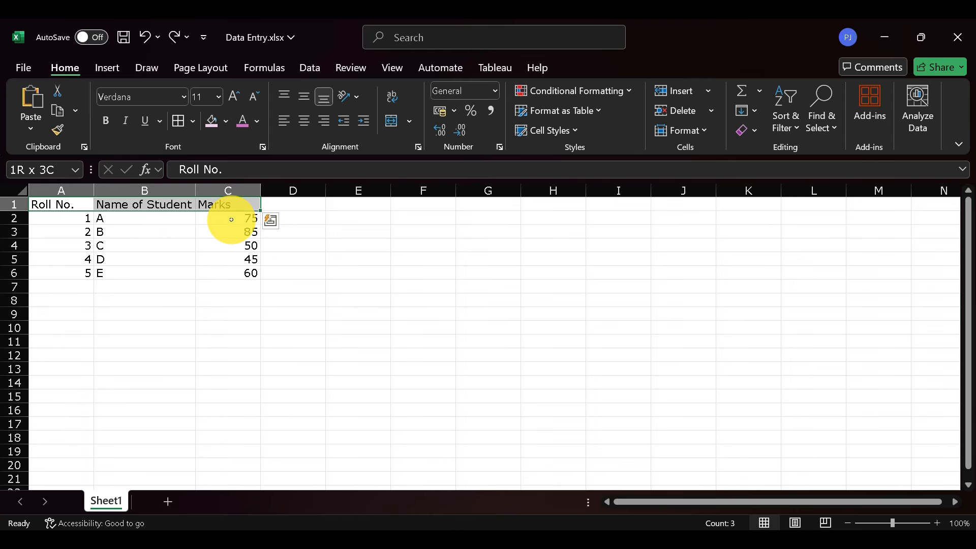
{"action": "left_click_drag", "start_coordinate": [65, 218], "coordinate": [224, 268]}
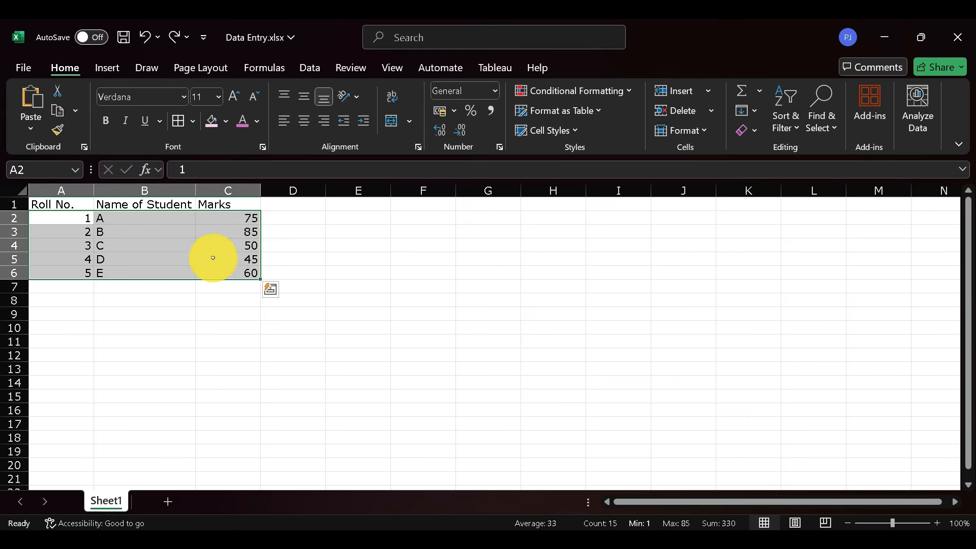
{"action": "left_click", "coordinate": [210, 259]}
Select columns A, B and C one at a time, and return to cell A1
{"action": "left_click", "coordinate": [63, 191]}
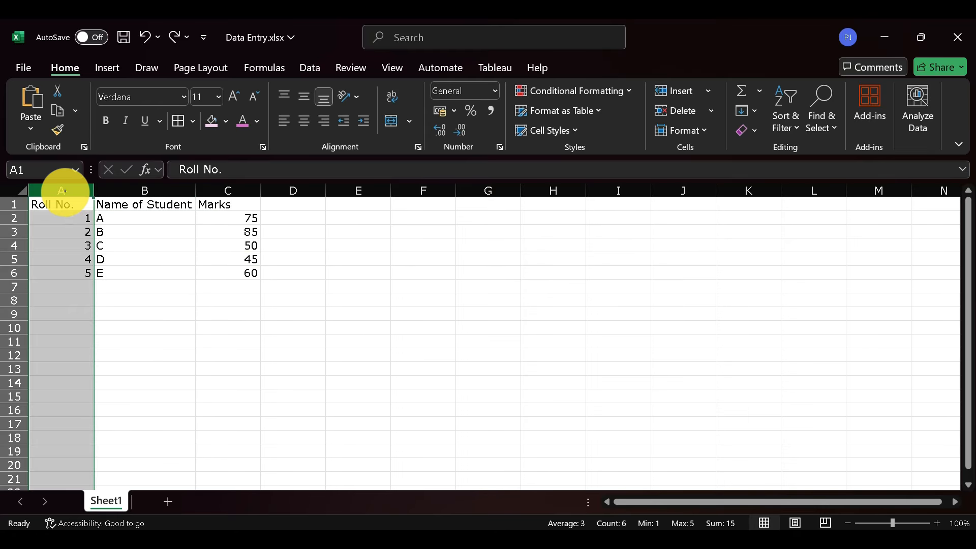
{"action": "left_click", "coordinate": [147, 190]}
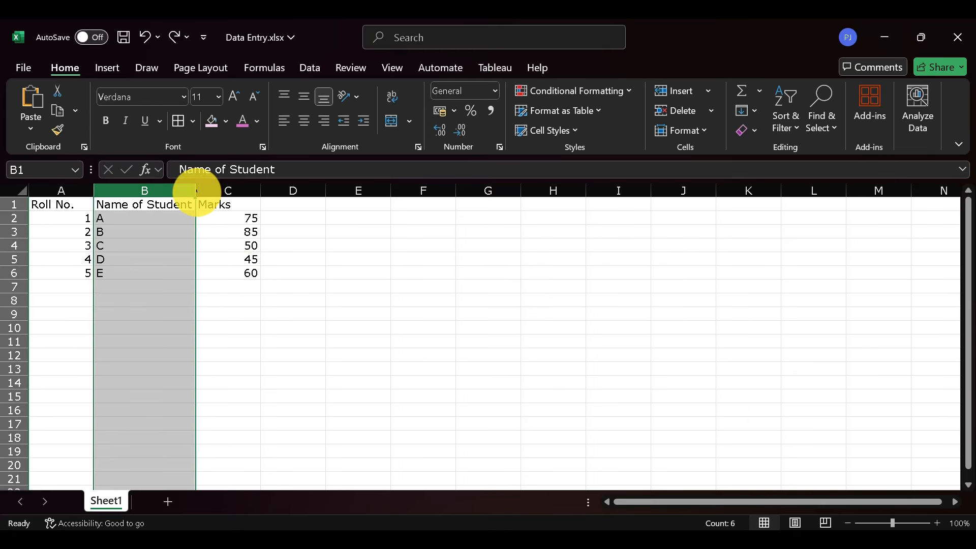
{"action": "left_click", "coordinate": [228, 192]}
{"action": "left_click", "coordinate": [59, 204]}
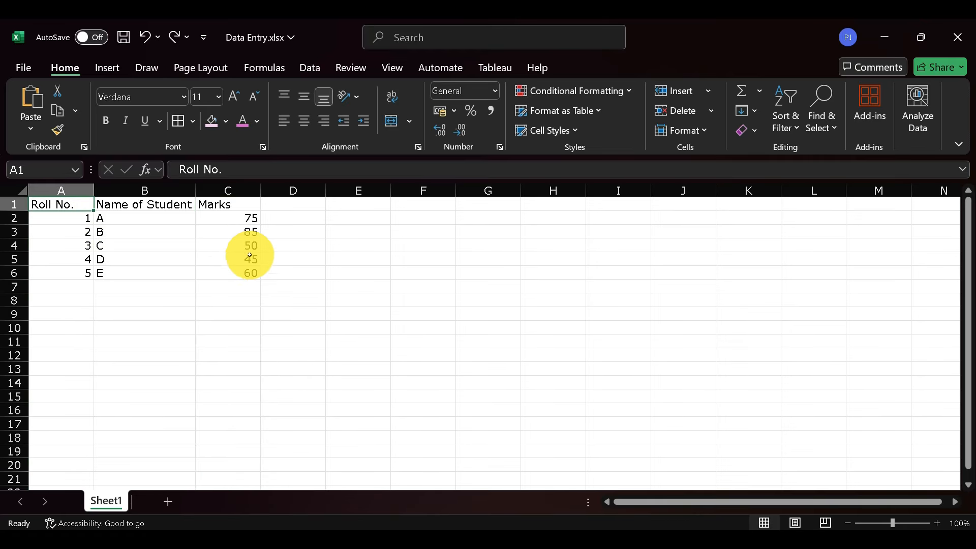
Select the whole table A1:C6 to review its extent, and clear the selection
{"action": "left_click", "coordinate": [243, 270], "text": "shift"}
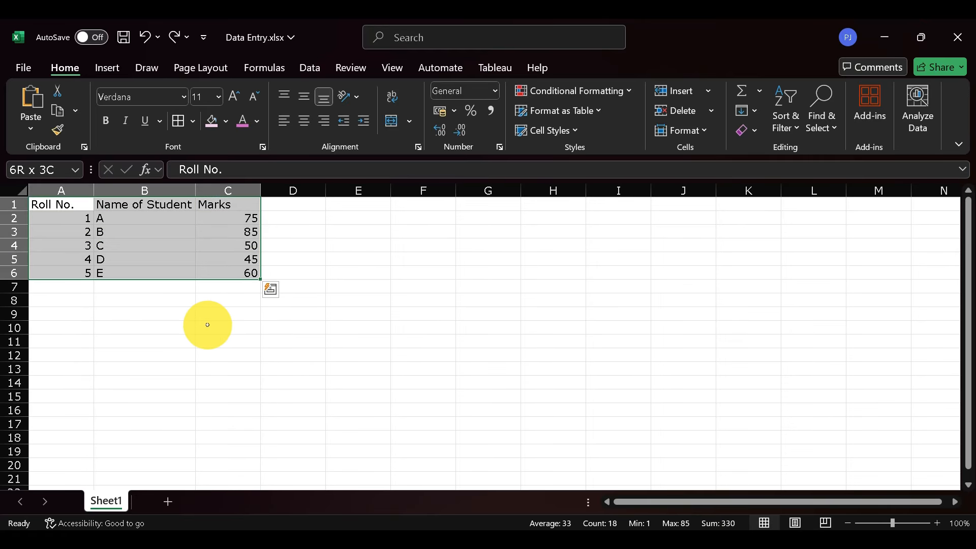
{"action": "left_click", "coordinate": [217, 342]}
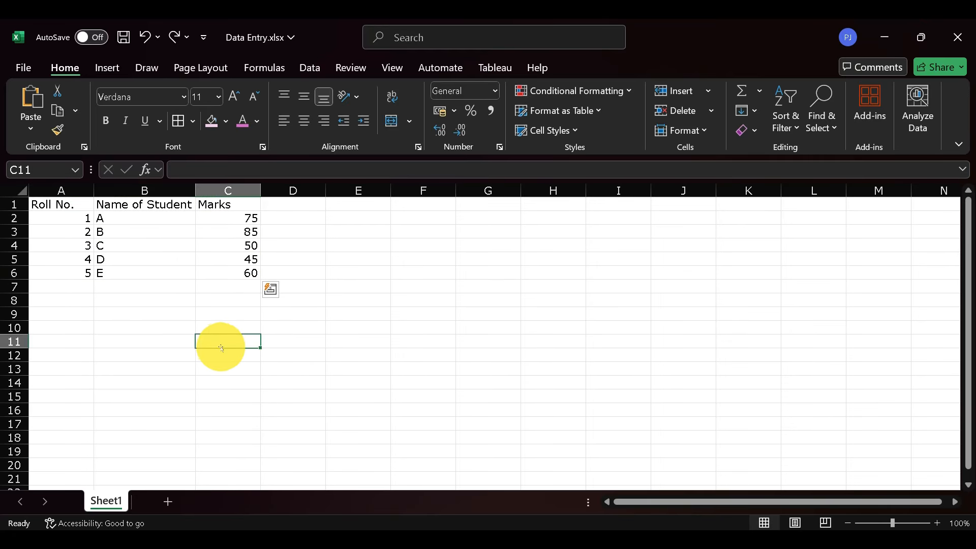
Set the font colour of the header row A1:C1 to the darkest orange theme colour
{"action": "left_click", "coordinate": [59, 204]}
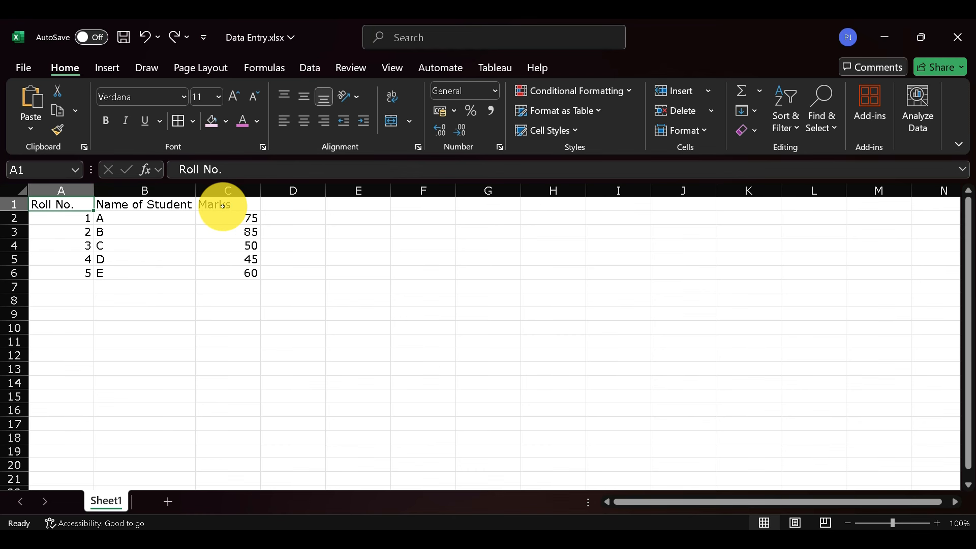
{"action": "key", "text": "shift"}
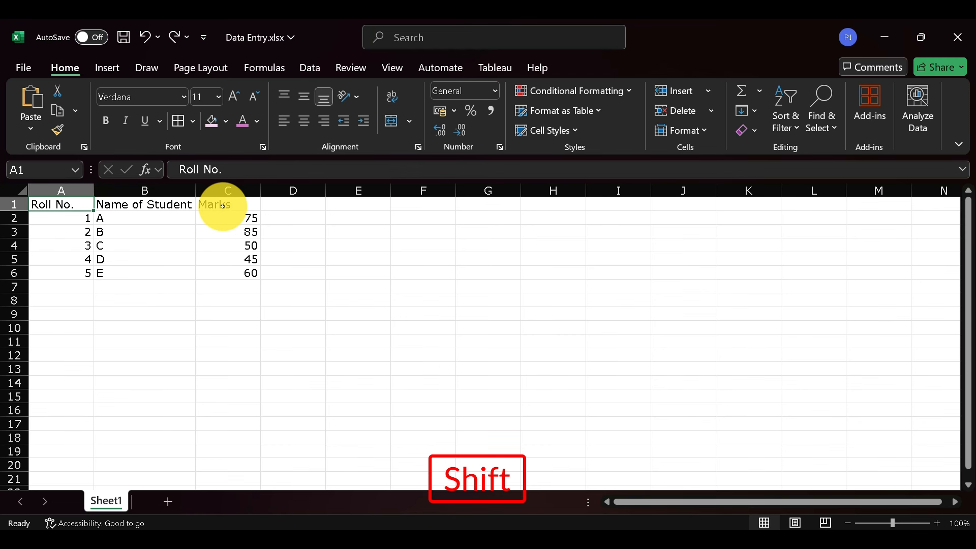
{"action": "left_click", "coordinate": [253, 206], "text": "shift"}
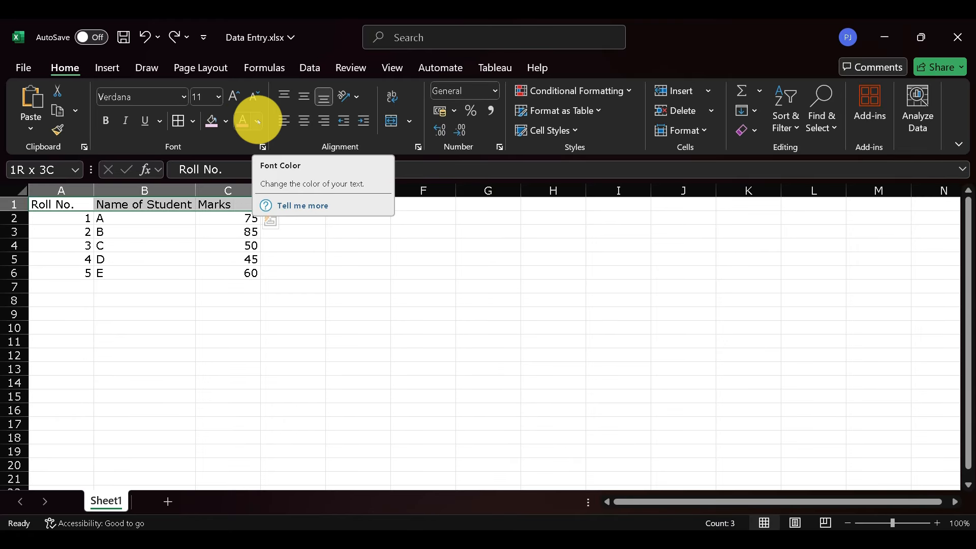
{"action": "left_click", "coordinate": [259, 121]}
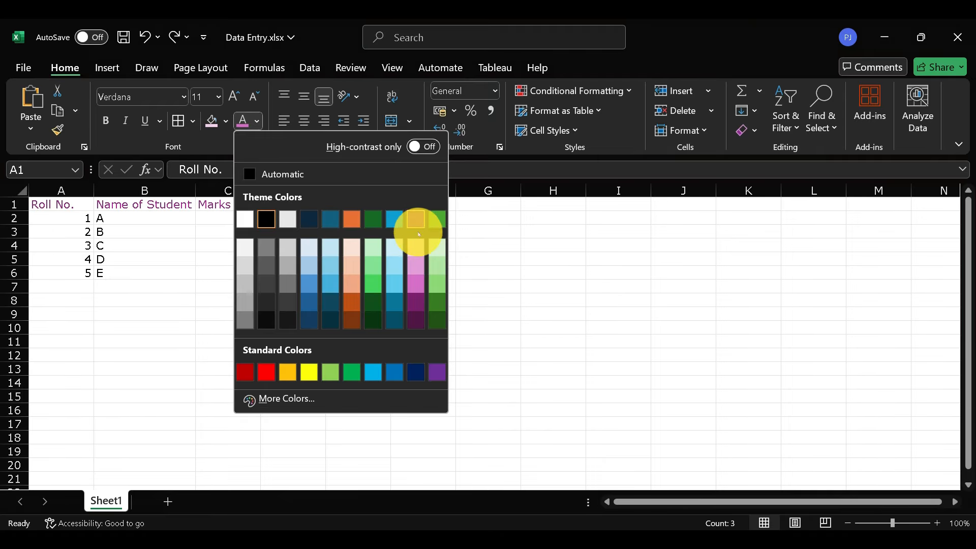
{"action": "left_click", "coordinate": [350, 319]}
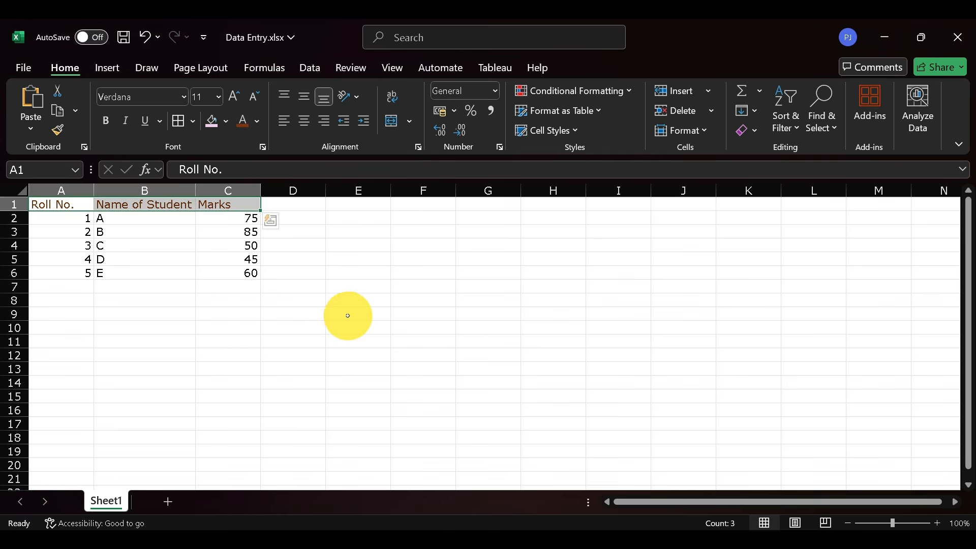
Fill the header row A1:C1 with the theme colour Orange, Accent 2, Lighter 80%
{"action": "left_click", "coordinate": [227, 122]}
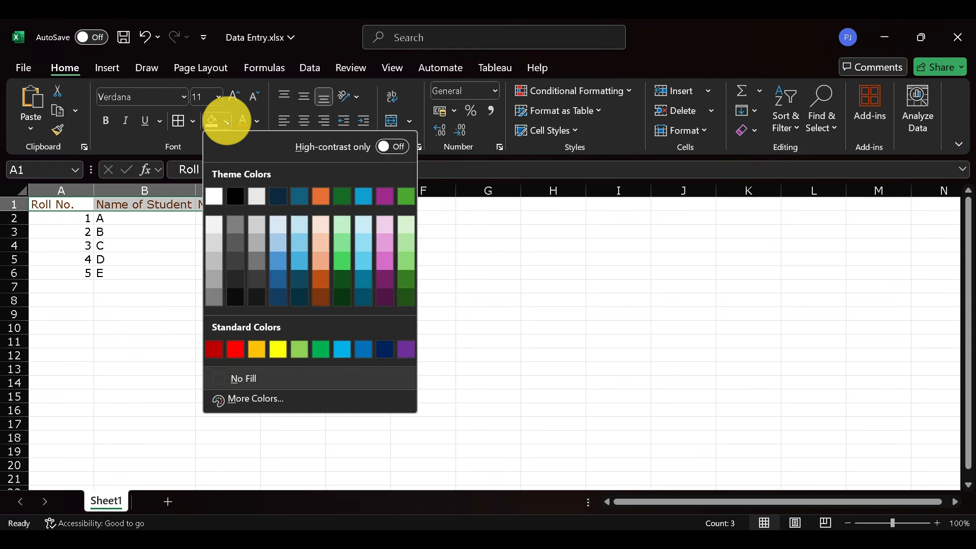
{"action": "left_click", "coordinate": [322, 224]}
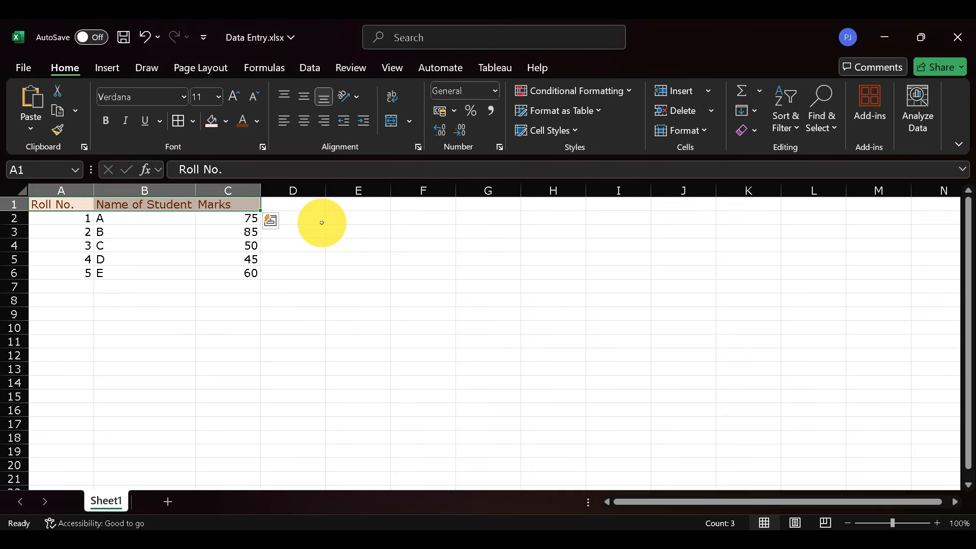
{"action": "left_click", "coordinate": [233, 244]}
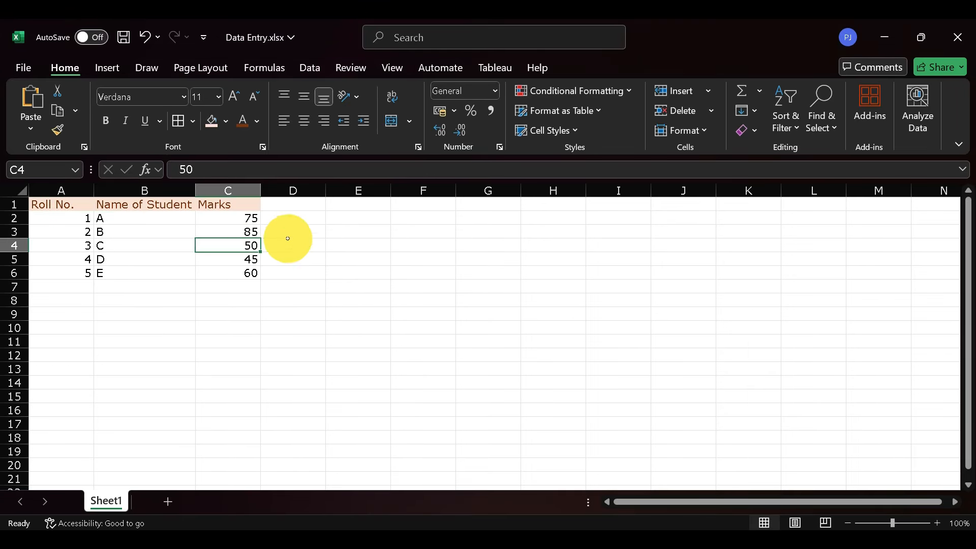
Review the marks C2:C6, the student names B2:B6 and the Roll No. column A1:A6 in turn
{"action": "left_click_drag", "start_coordinate": [76, 206], "coordinate": [72, 273]}
{"action": "left_click", "coordinate": [76, 221]}
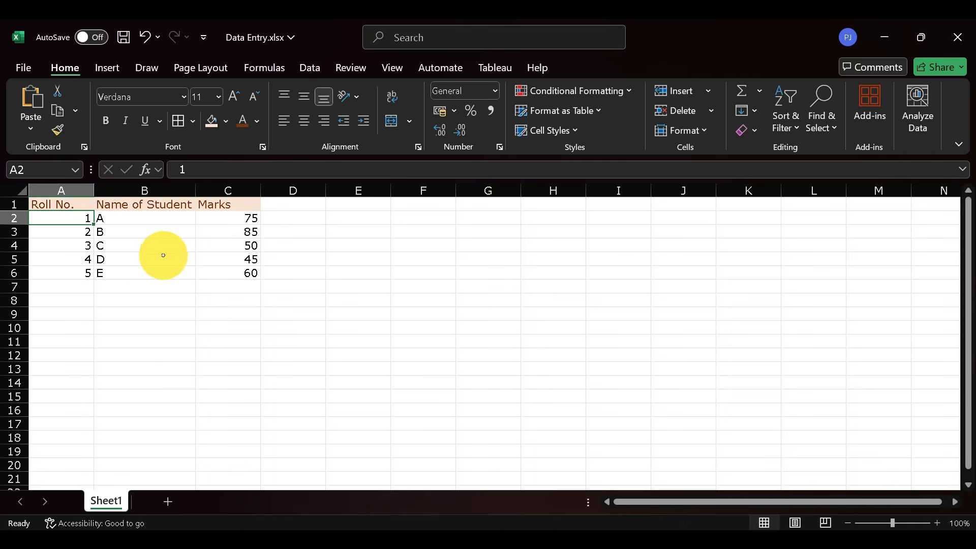
{"action": "left_click_drag", "start_coordinate": [224, 223], "coordinate": [233, 272]}
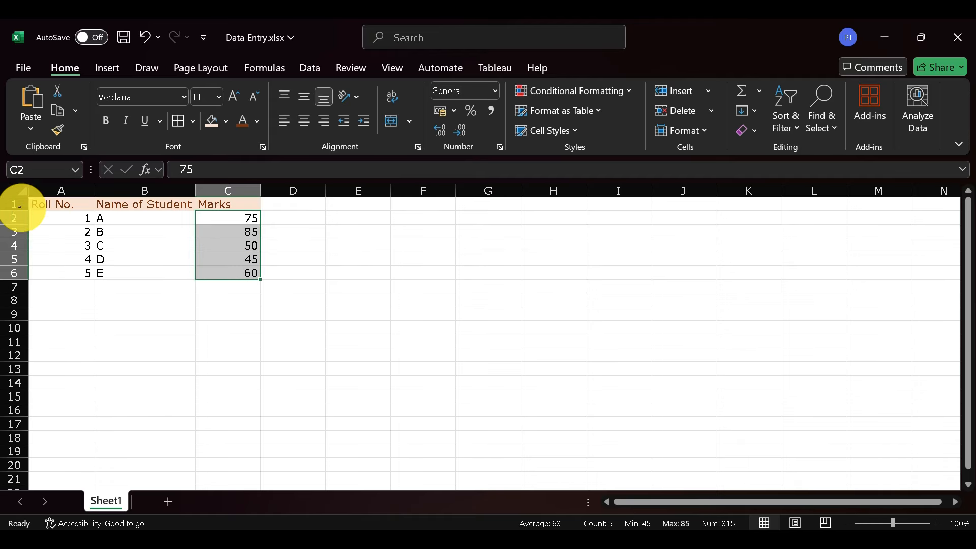
{"action": "left_click_drag", "start_coordinate": [61, 203], "coordinate": [139, 274]}
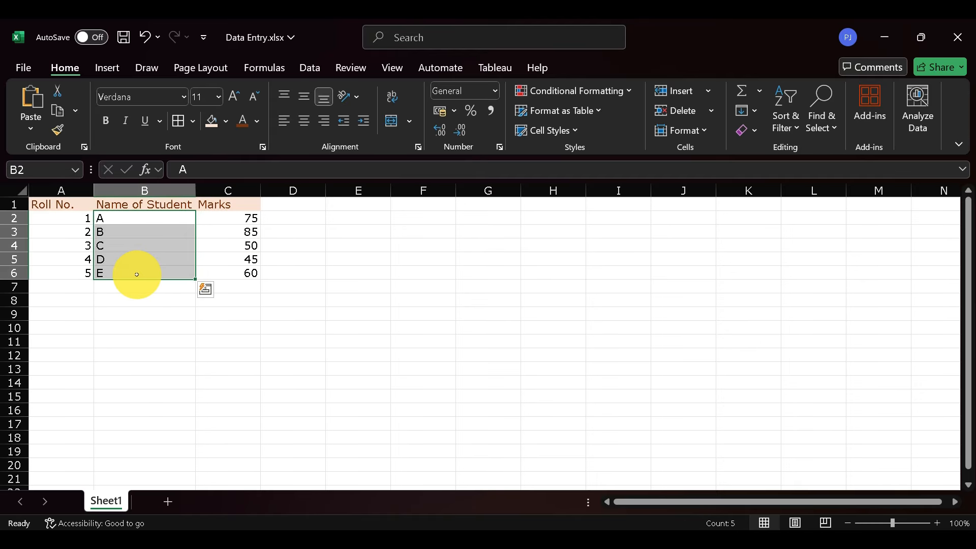
{"action": "left_click_drag", "start_coordinate": [60, 202], "coordinate": [66, 270]}
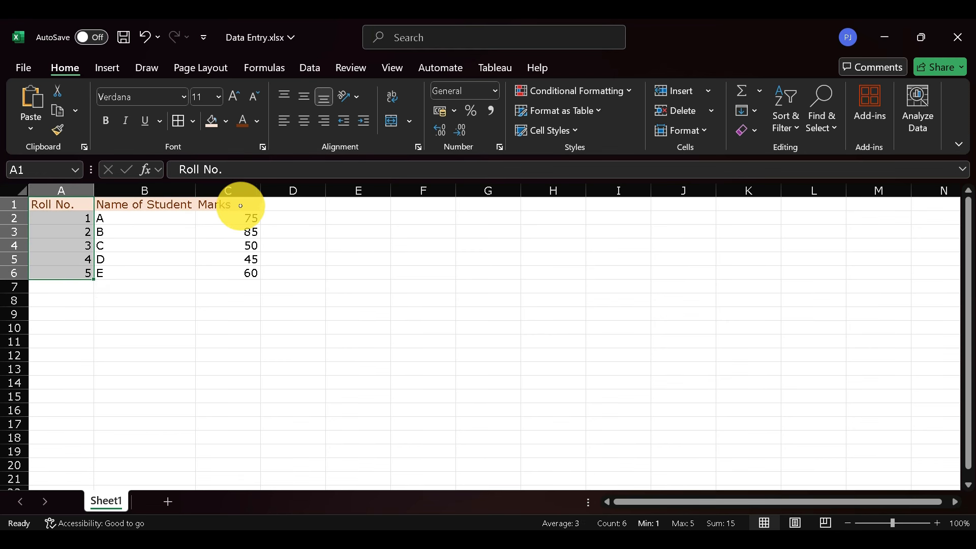
{"action": "key", "text": "ctrl+q"}
{"action": "left_click", "coordinate": [56, 204]}
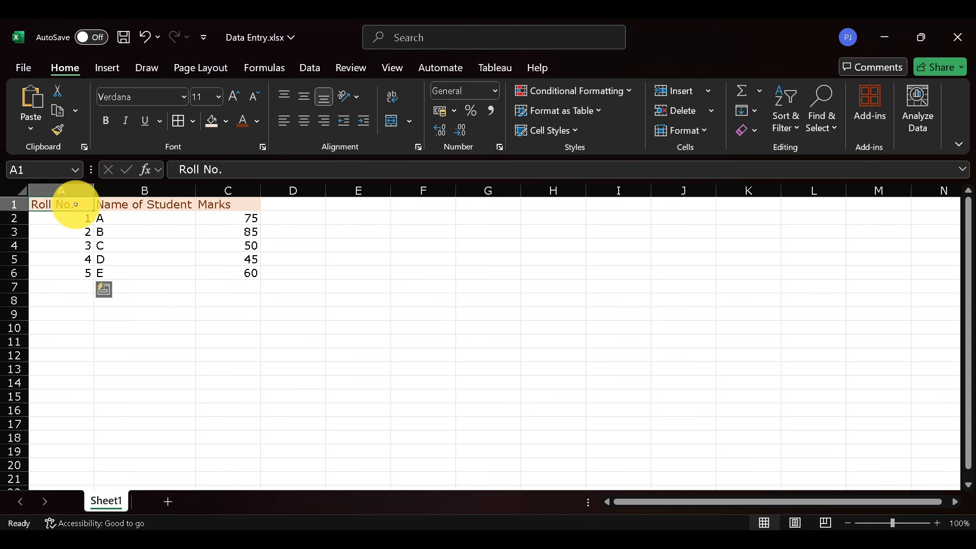
{"action": "left_click_drag", "start_coordinate": [60, 203], "coordinate": [69, 270]}
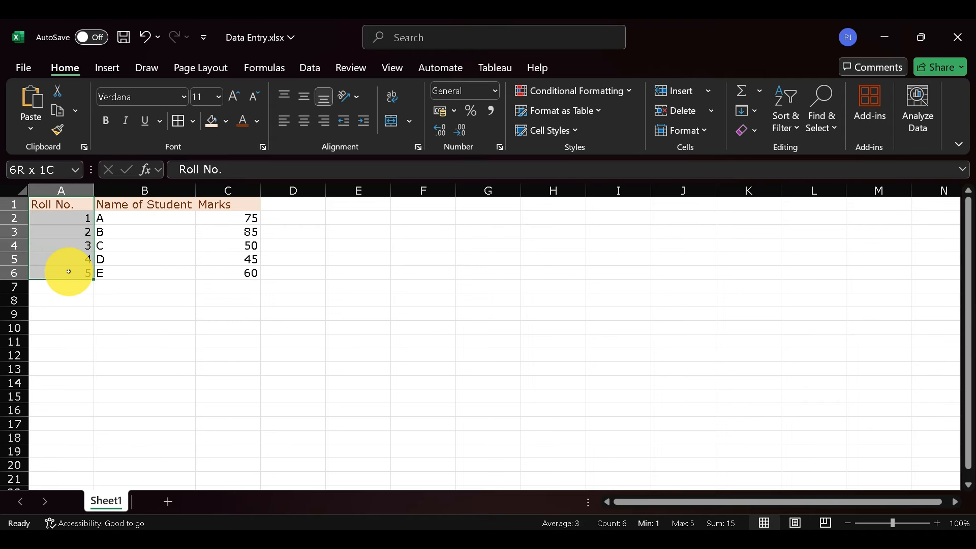
Centre the contents of the Roll No. column A1:A6 and the Marks column C1:C6 horizontally in one operation
{"action": "left_click", "coordinate": [70, 200]}
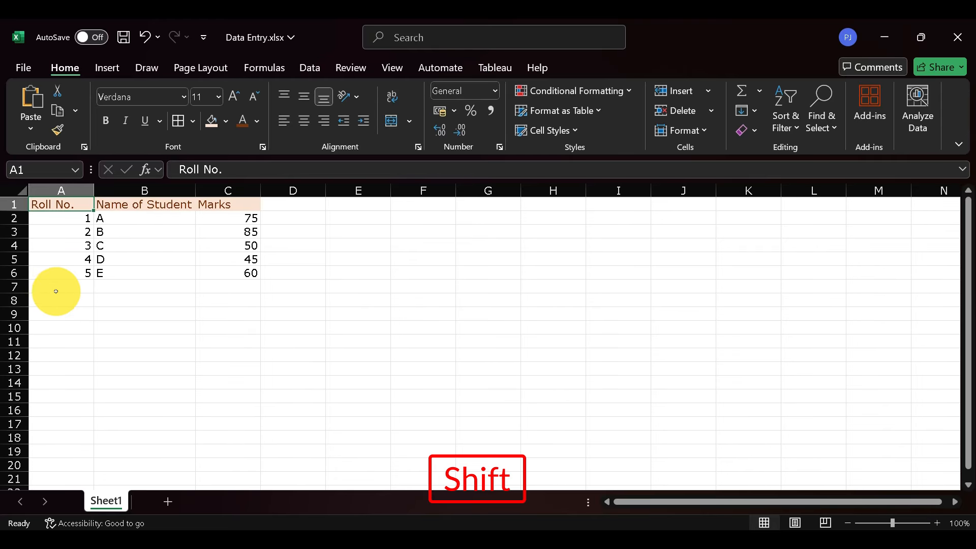
{"action": "left_click", "coordinate": [68, 274], "text": "shift"}
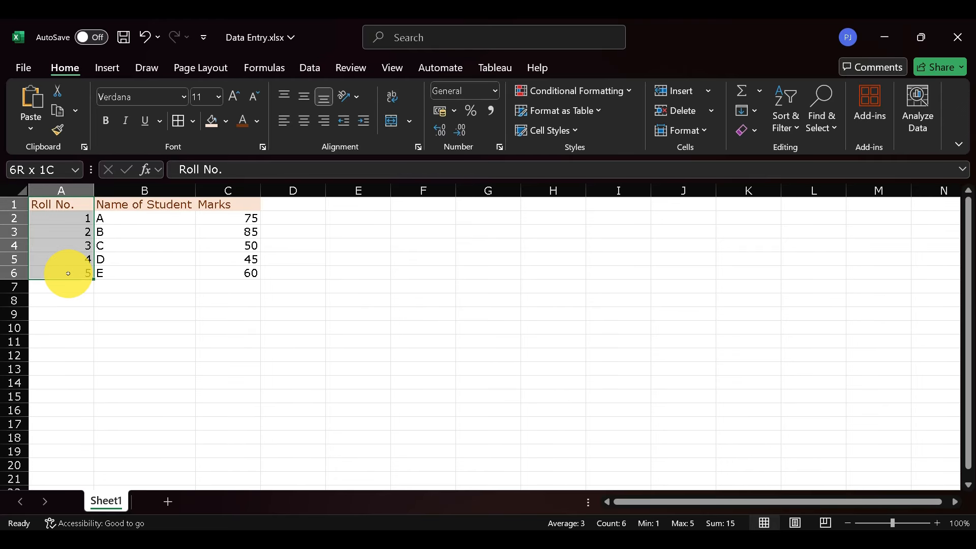
{"action": "key", "text": "ctrl"}
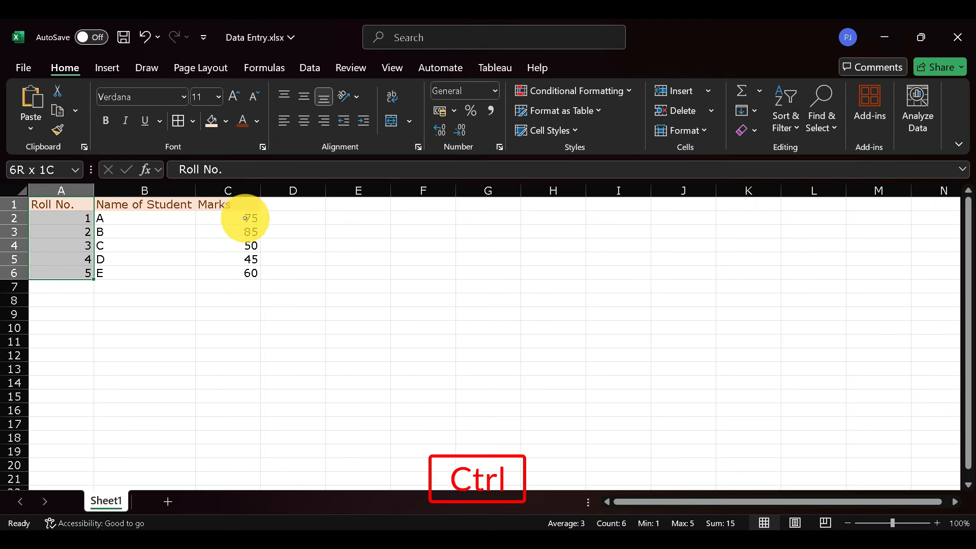
{"action": "left_click_drag", "start_coordinate": [235, 202], "coordinate": [235, 272]}
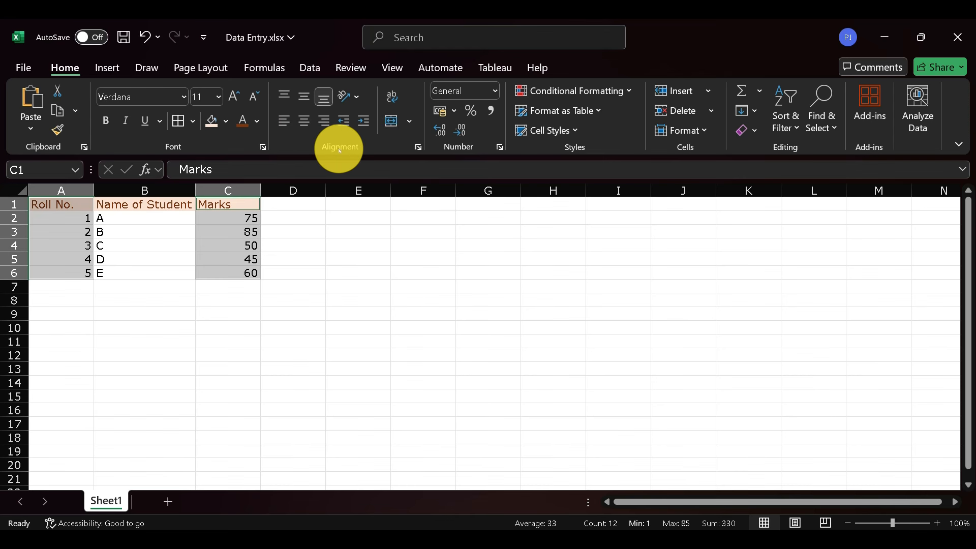
{"action": "left_click", "coordinate": [303, 122]}
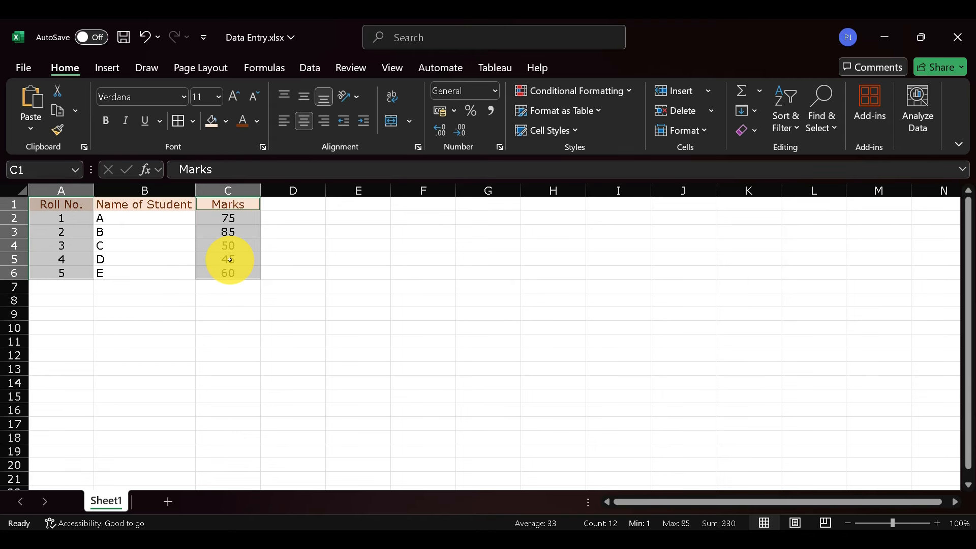
{"action": "left_click", "coordinate": [293, 246]}
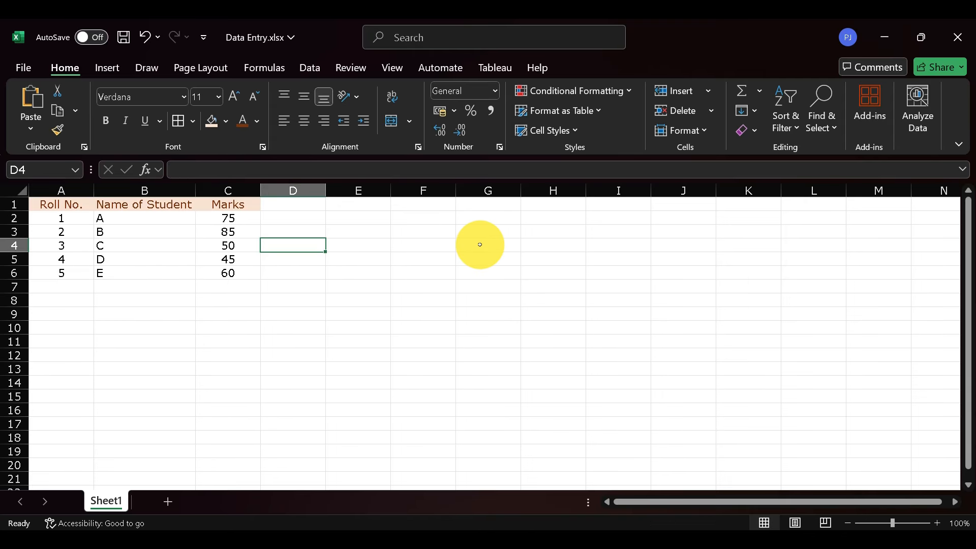
Apply All Borders to the whole table A1:C6
{"action": "left_click", "coordinate": [57, 204]}
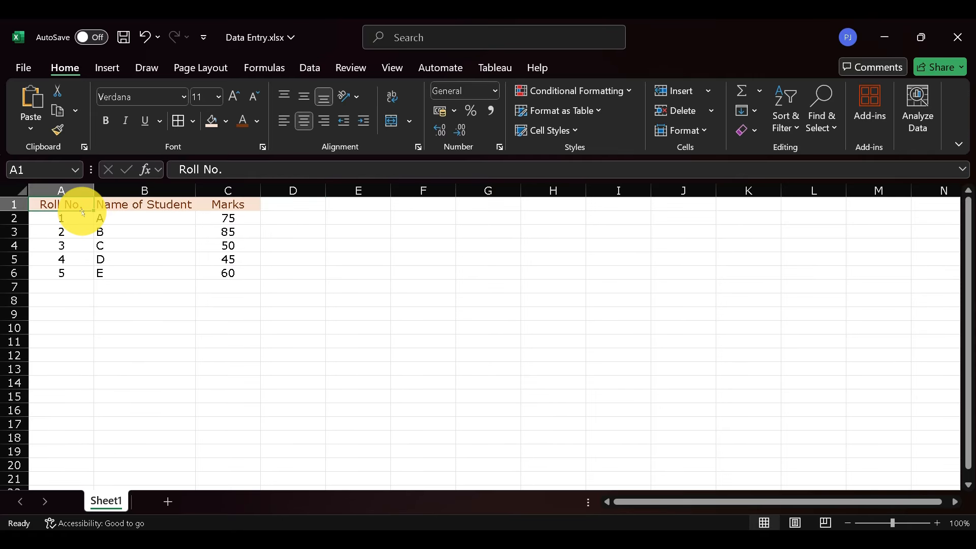
{"action": "left_click", "coordinate": [243, 273], "text": "shift"}
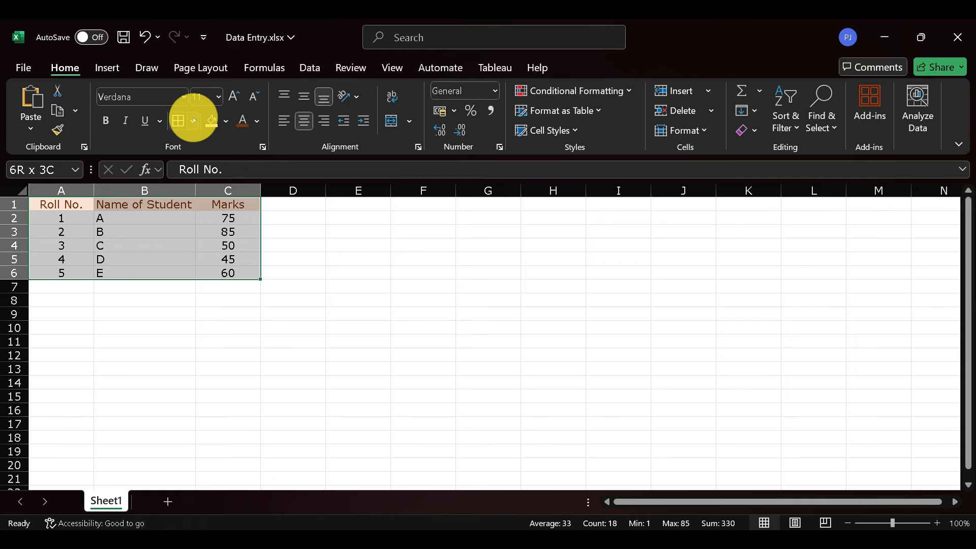
{"action": "left_click", "coordinate": [193, 121]}
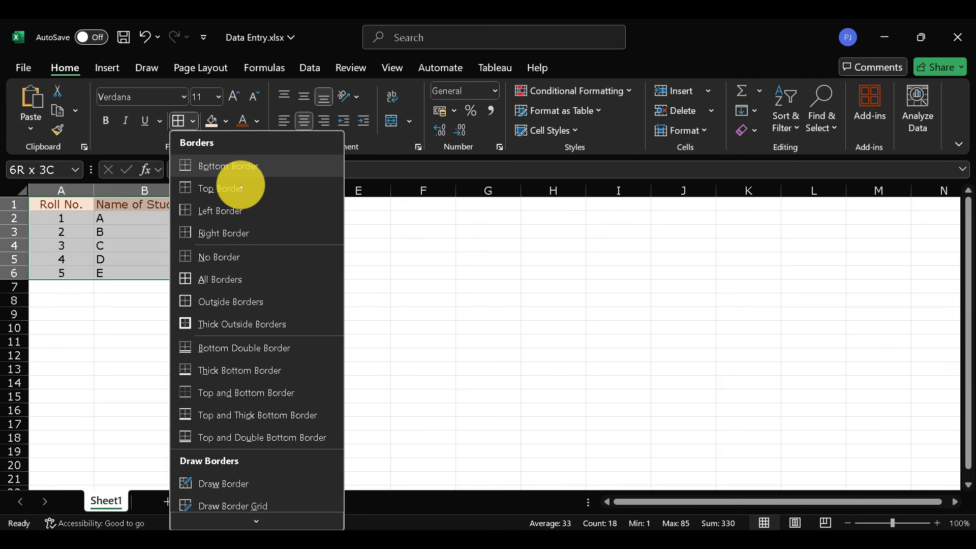
{"action": "left_click", "coordinate": [232, 280]}
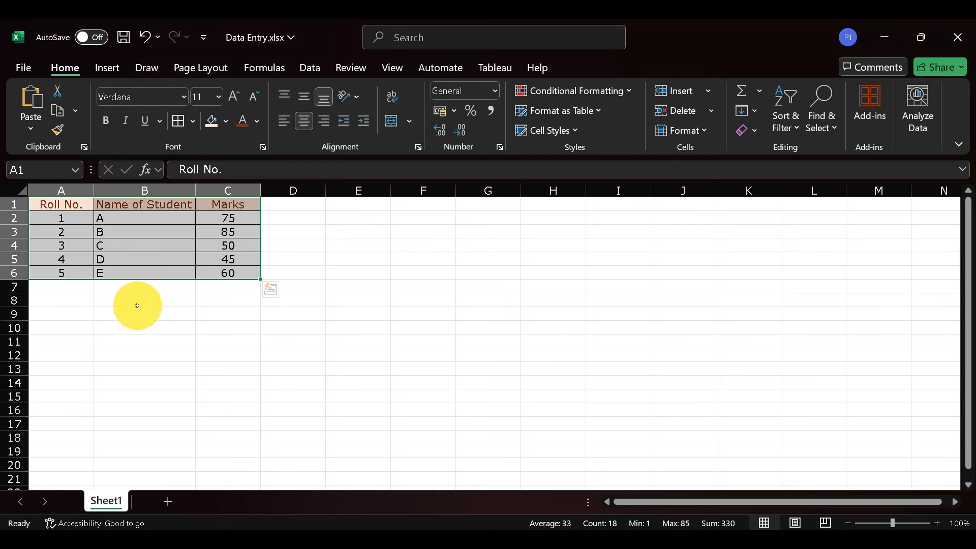